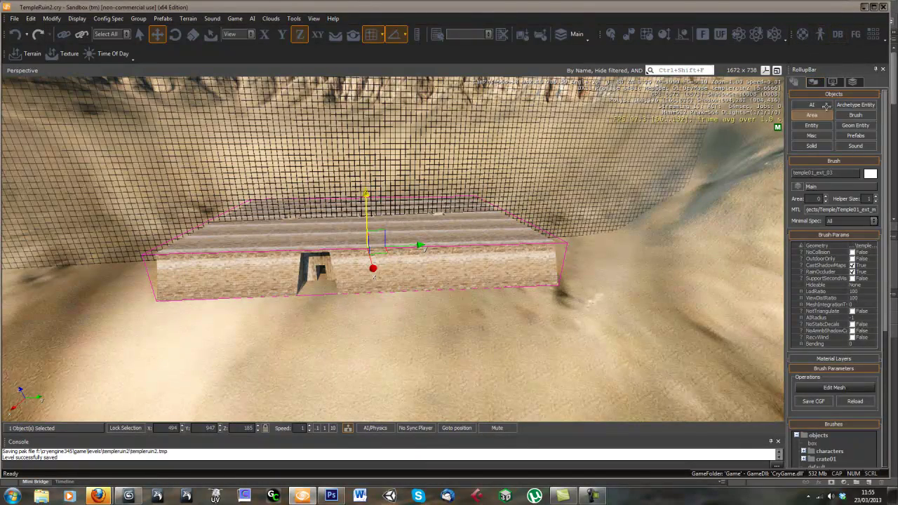
Show the area object types and switch the viewport to Top view.
click(812, 114)
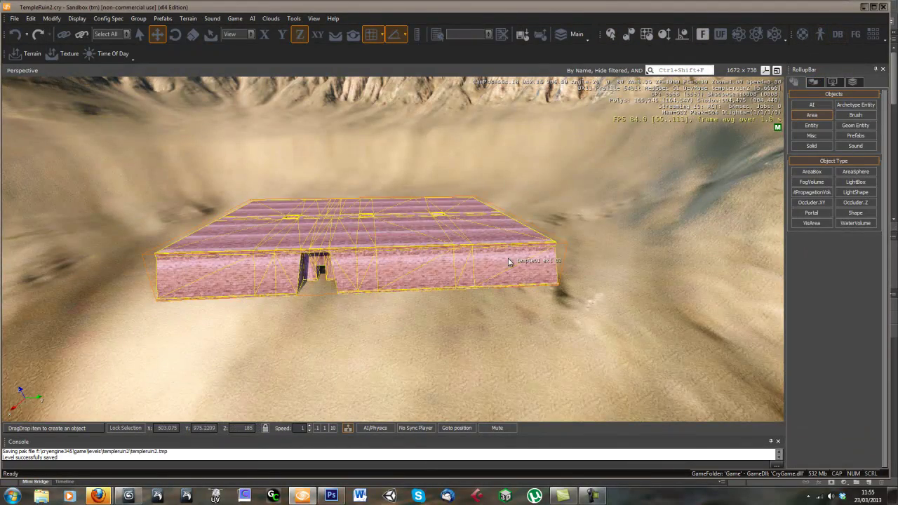
right_drag(463, 274, 447, 258)
click(18, 70)
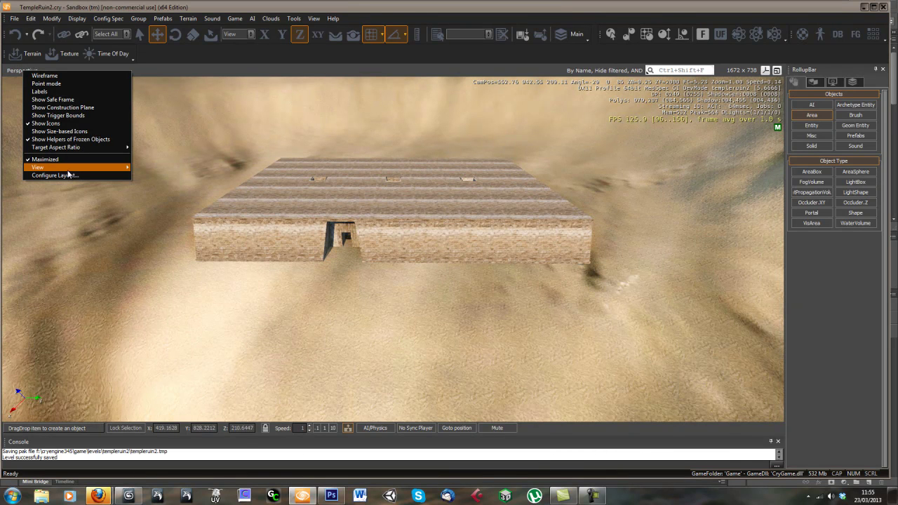
mouse_move(92, 171)
click(151, 168)
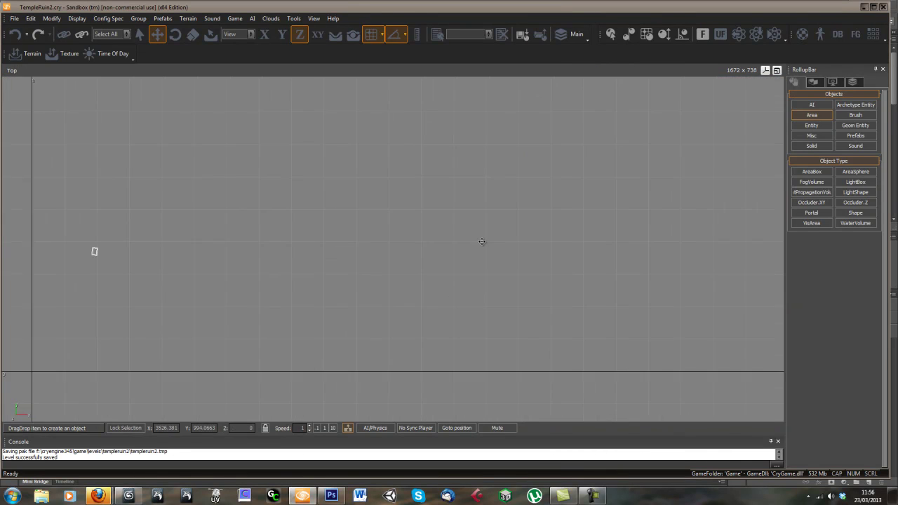
Select the temple exterior brush temple01_ext_03 in the Top view and activate the rotate mode.
middle_drag(81, 252, 326, 246)
scroll(326, 247, up, 7)
scroll(381, 264, up, 1)
middle_drag(375, 223, 414, 283)
scroll(412, 266, up, 5)
click(402, 247)
middle_drag(383, 234, 394, 245)
key(2)
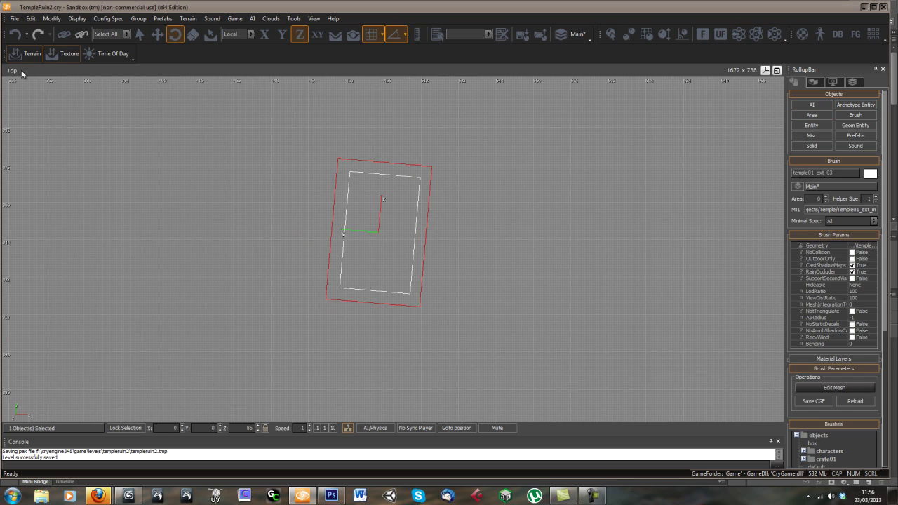
Enable labels in the viewport and switch it back to Perspective view.
click(12, 72)
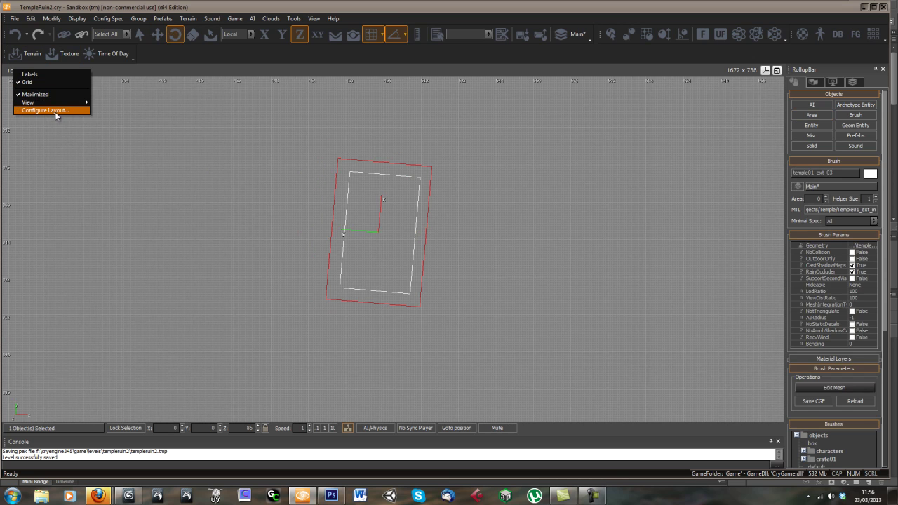
click(14, 73)
click(12, 71)
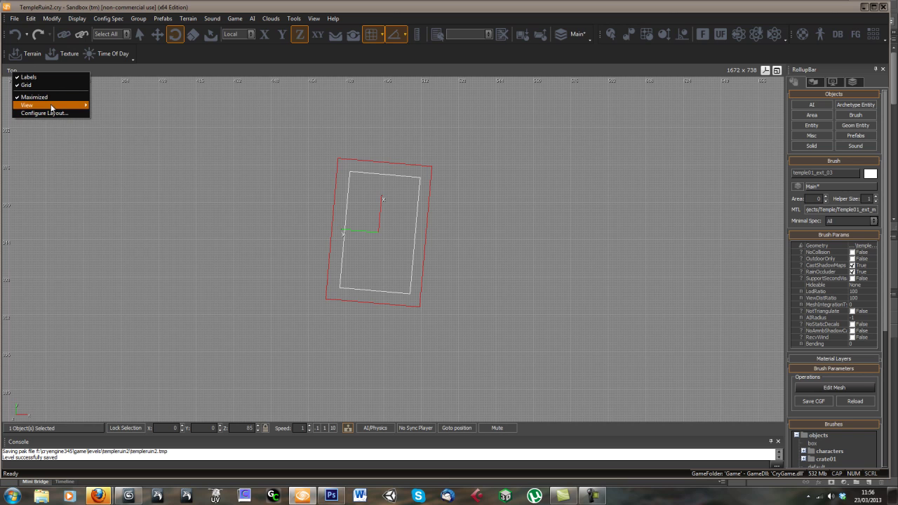
mouse_move(56, 105)
click(105, 127)
middle_drag(486, 243, 495, 249)
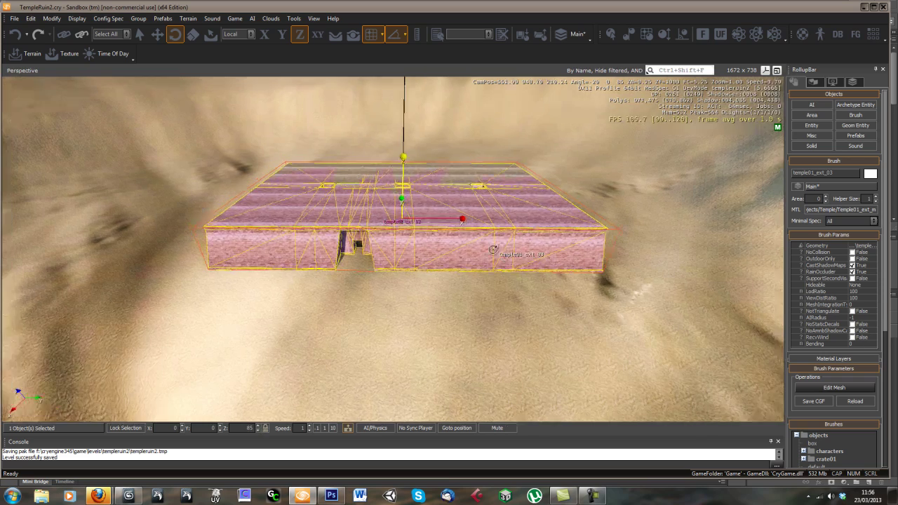
Rotate the temple exterior brush about its Z axis to 90 degrees.
middle_drag(440, 254, 440, 257)
scroll(440, 256, down, 2)
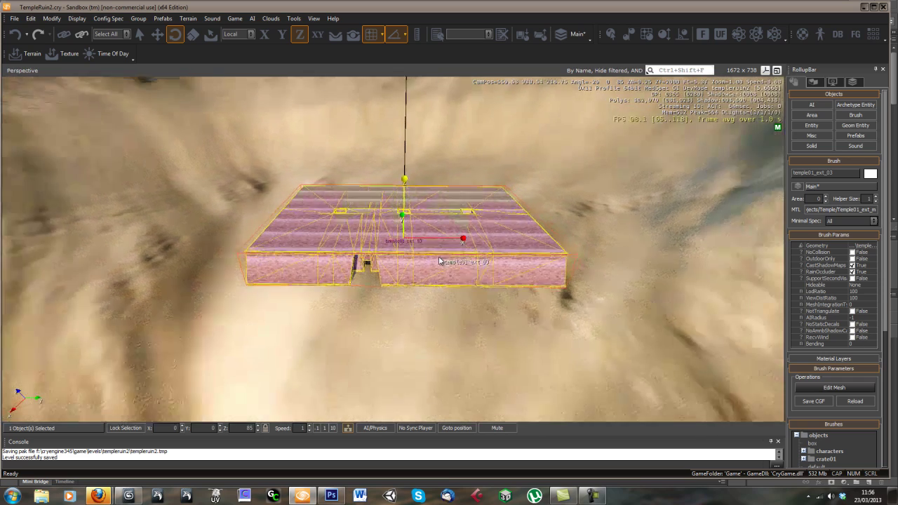
mouse_move(440, 257)
right_down()
mouse_move(428, 257)
mouse_move(441, 257)
right_up()
scroll(440, 258, down, 4)
scroll(438, 251, up, 4)
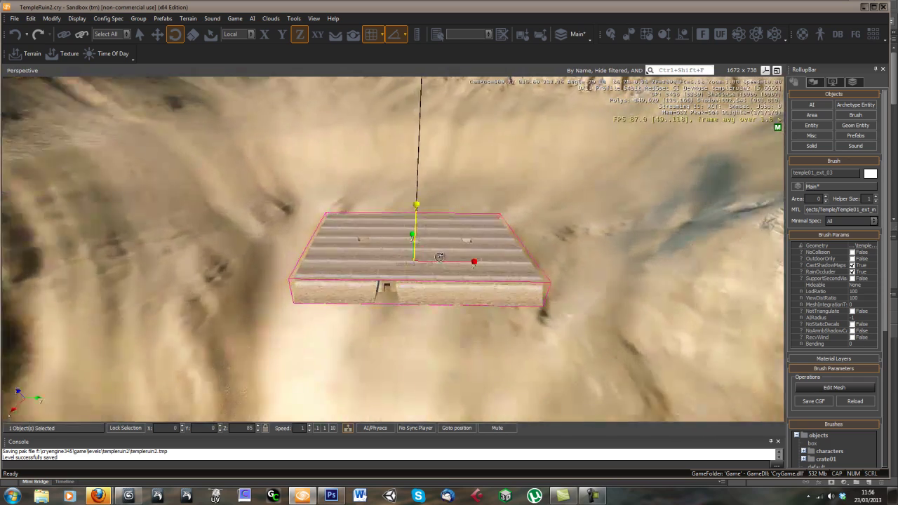
drag(418, 223, 417, 214)
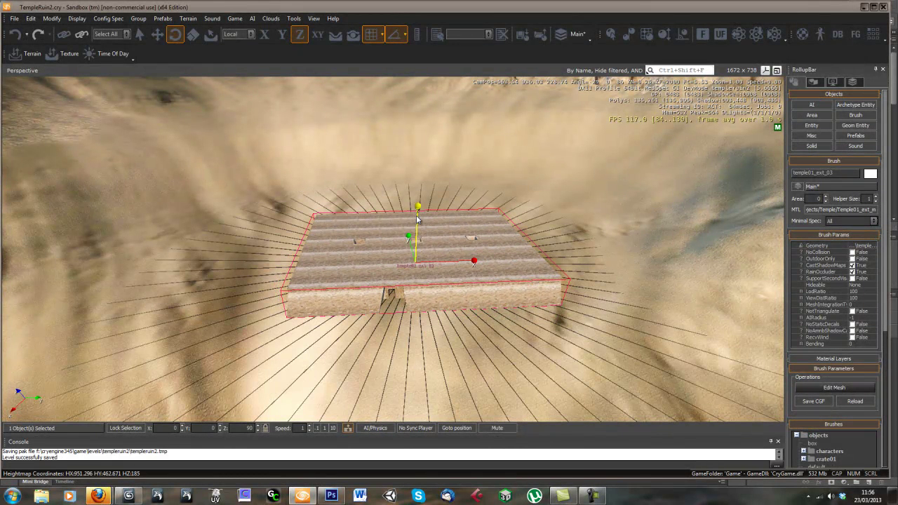
Try to rotate the temple exterior about its X axis in Top view, undo it and return to Perspective view.
right_click(26, 73)
mouse_move(98, 169)
click(168, 170)
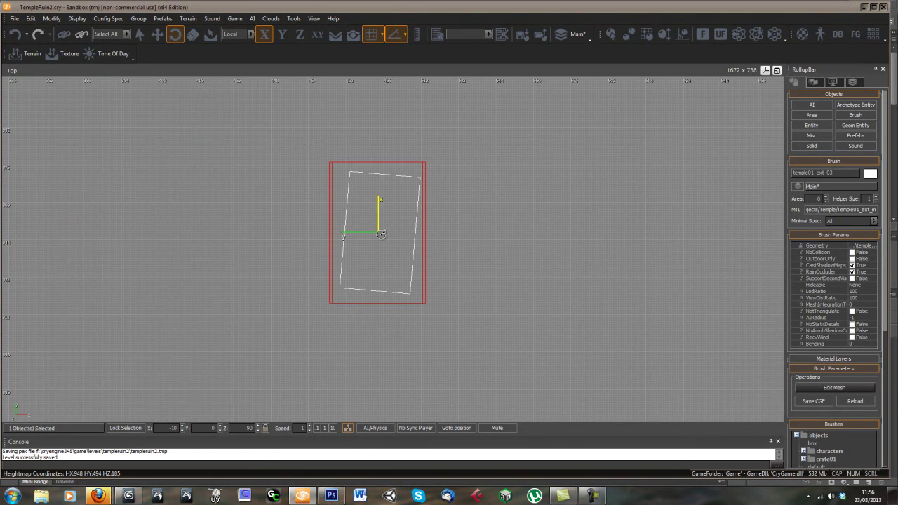
key(ctrl+z)
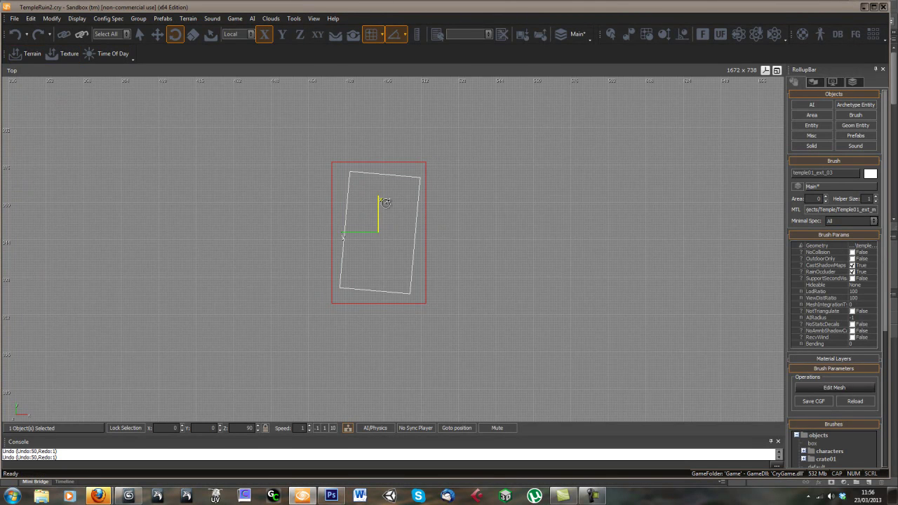
middle_drag(432, 236, 430, 223)
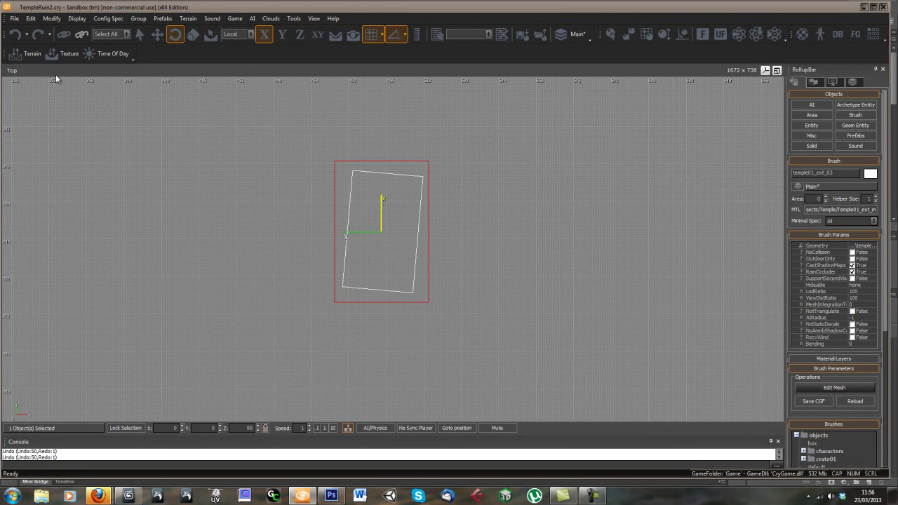
click(13, 72)
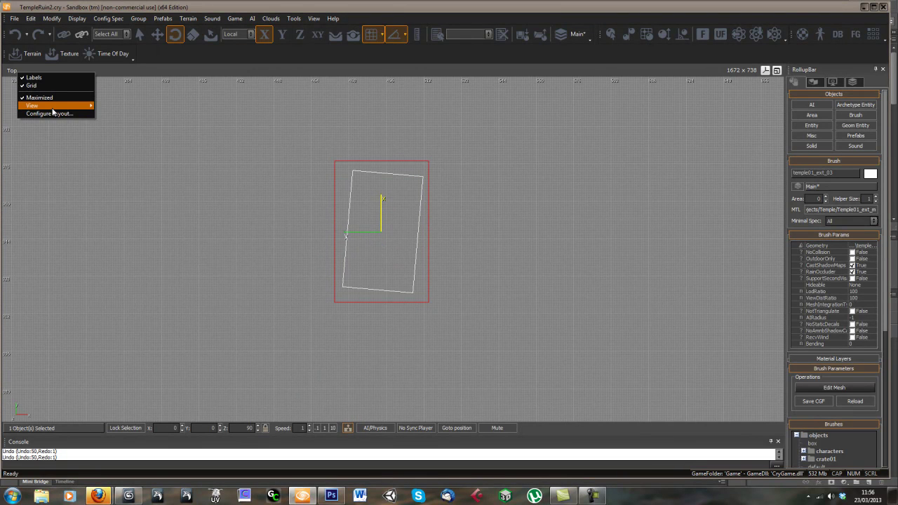
mouse_move(55, 107)
click(116, 129)
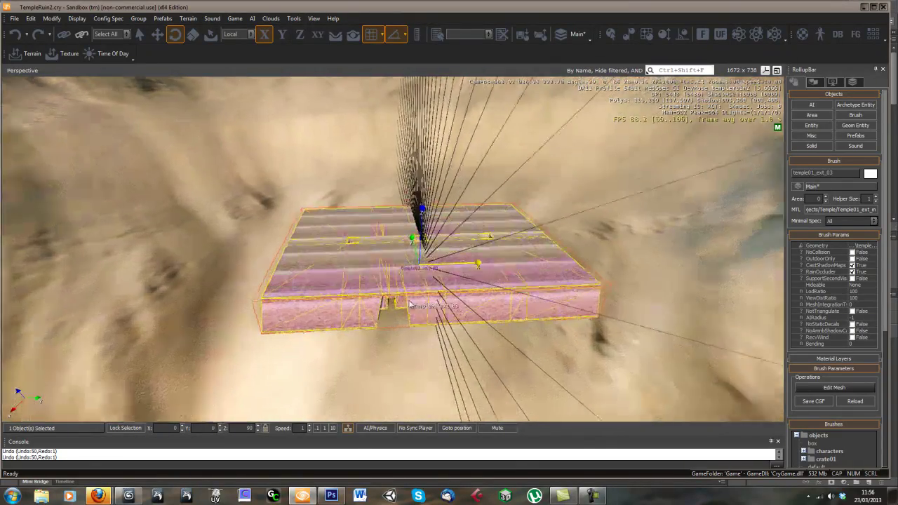
Select the temple interior brush temple01_int_03 through the doorway and rotate it about its Z axis to 90 degrees.
key(w)
mouse_move(411, 304)
right_down()
mouse_move(462, 292)
mouse_move(444, 274)
mouse_move(427, 309)
mouse_move(333, 293)
mouse_move(341, 296)
right_up()
click(410, 301)
key(s)
key(w)
key(w)
key(w)
key(s)
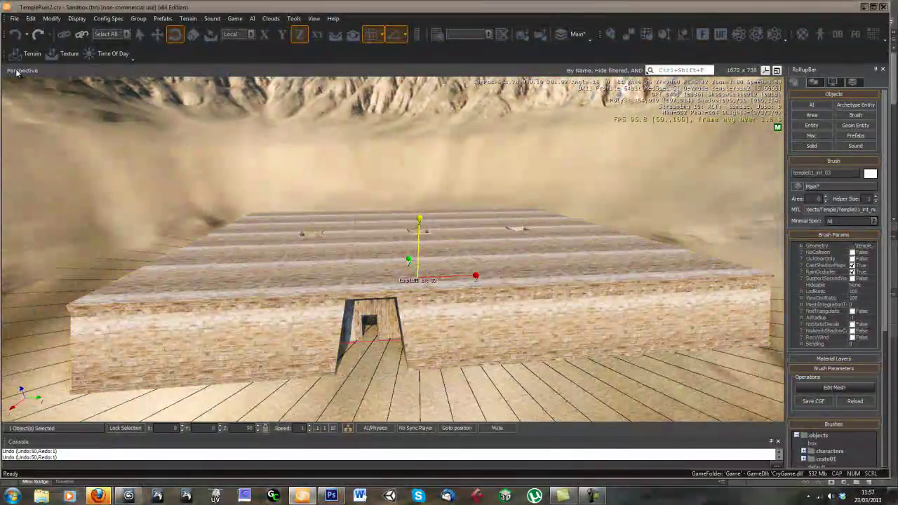
Switch the viewport to Top view and clear the selection.
click(18, 71)
mouse_move(70, 166)
click(253, 167)
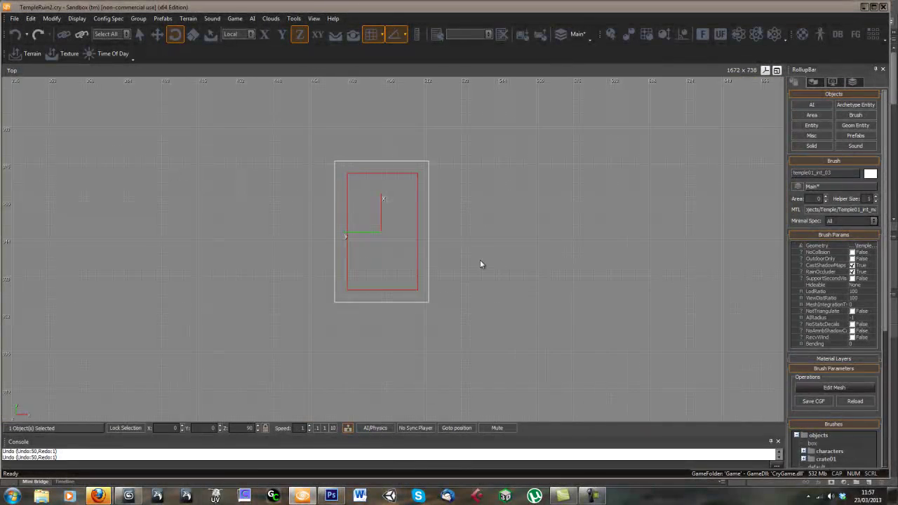
middle_drag(486, 230, 485, 233)
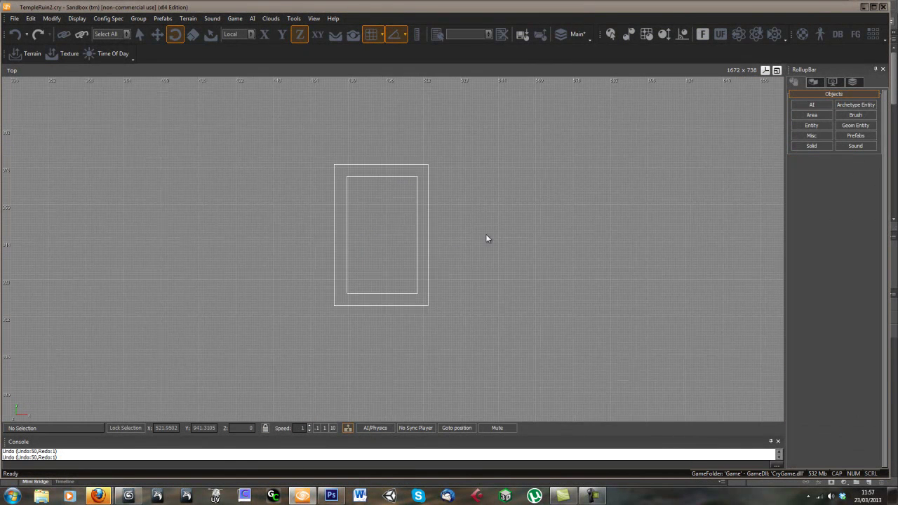
Draw a rectangular VisArea just around the temple interior's outline, keeping it within the exterior walls.
click(812, 117)
click(811, 223)
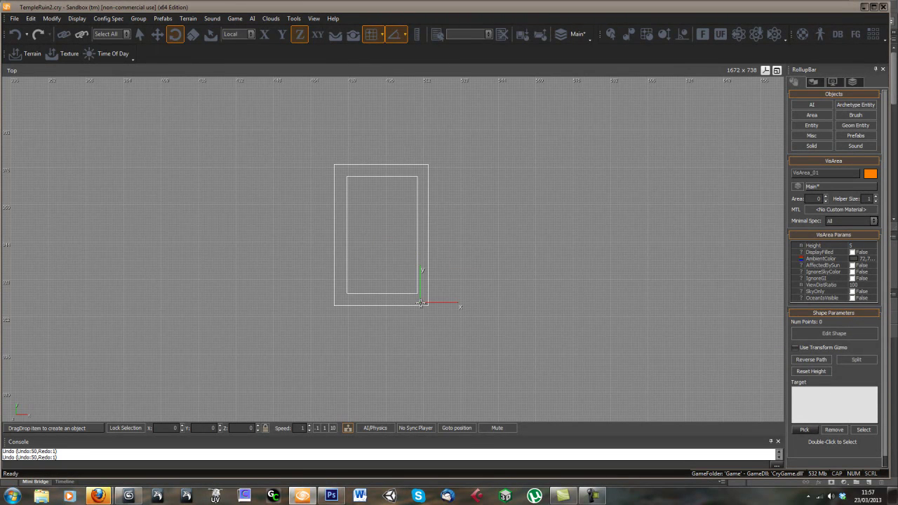
scroll(421, 295, up, 3)
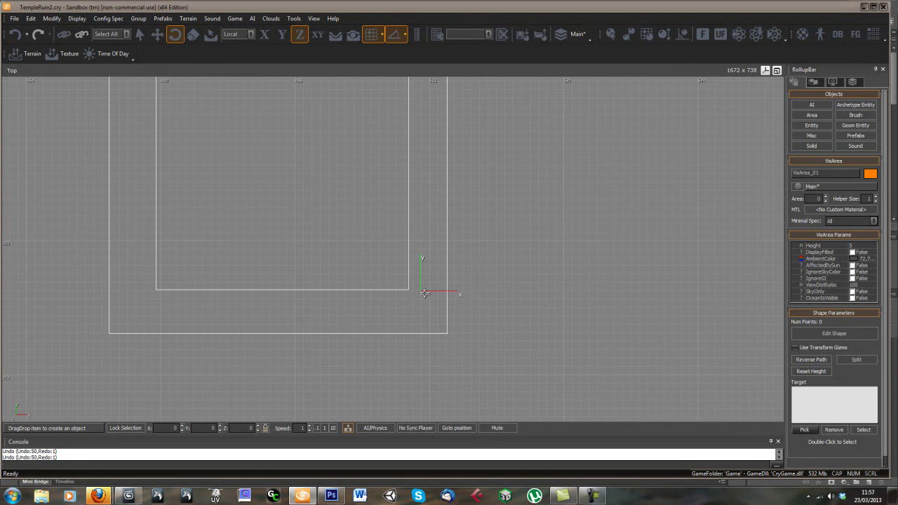
scroll(428, 305, down, 1)
middle_drag(430, 276, 441, 354)
scroll(441, 341, down, 1)
middle_drag(441, 292, 449, 324)
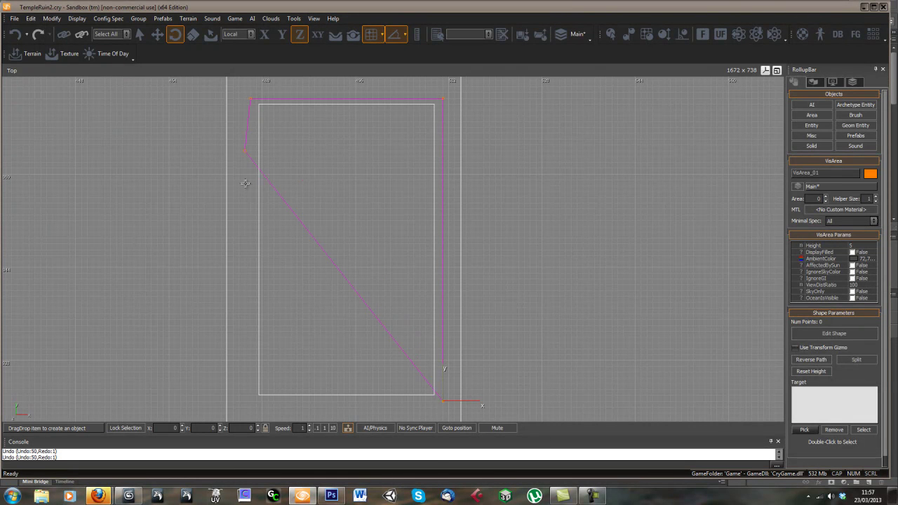
double_click(249, 401)
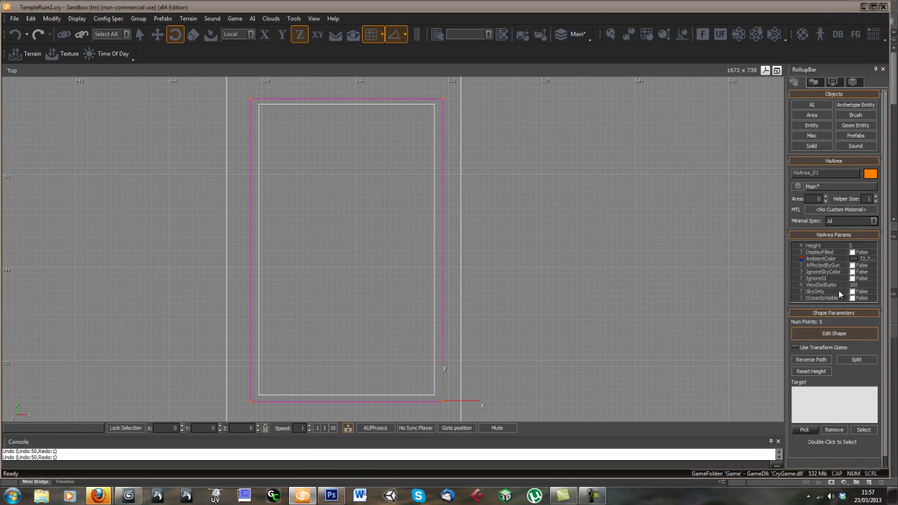
Return the viewport to Perspective view with the VisArea still selected.
scroll(523, 330, down, 4)
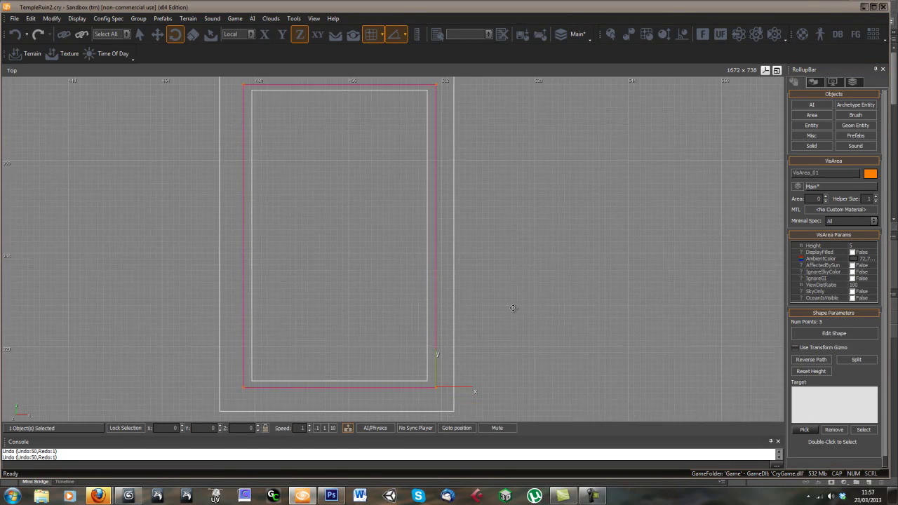
click(14, 70)
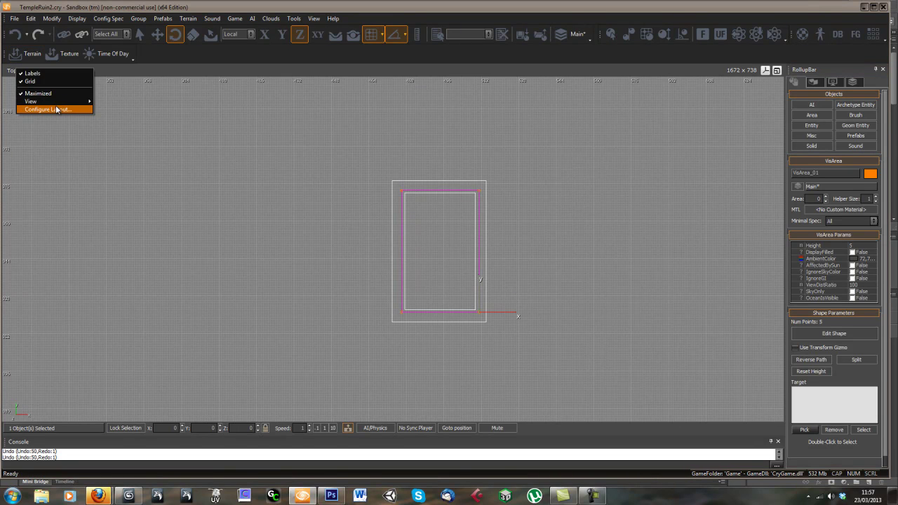
mouse_move(52, 102)
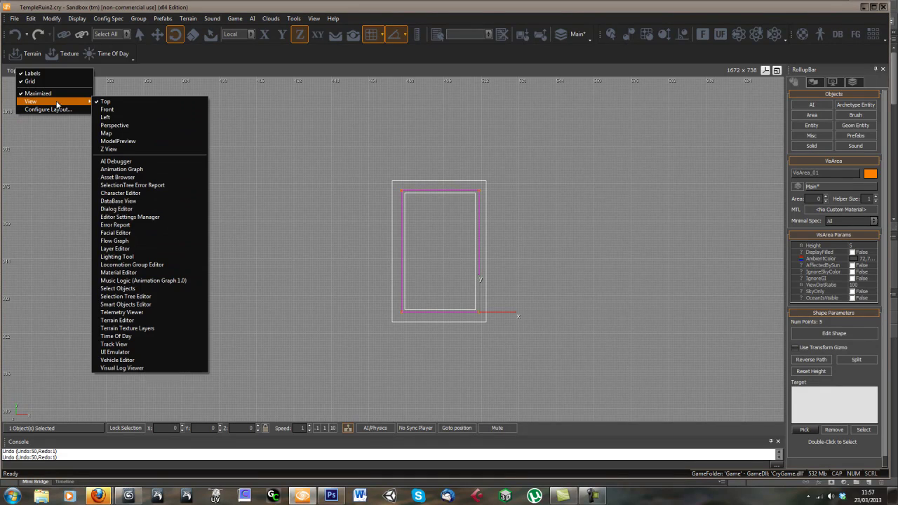
click(130, 126)
Raise the VisArea vertically to the temple's ground level, at about Z 186.
key(s)
right_drag(421, 270, 415, 275)
key(s)
key(2)
drag(346, 360, 322, 148)
key(w)
mouse_move(427, 259)
right_down()
mouse_move(415, 253)
mouse_move(426, 257)
right_up()
scroll(430, 260, up, 8)
key(w)
scroll(425, 257, down, 8)
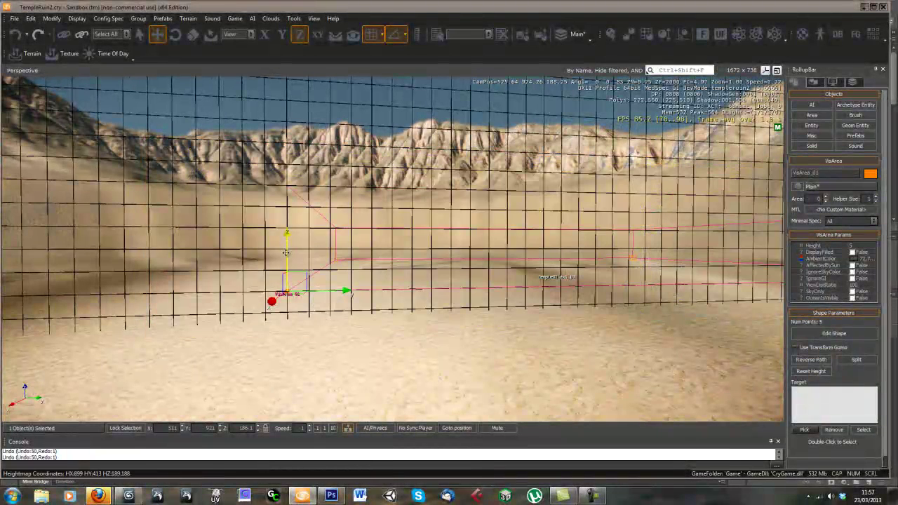
Lower the VisArea to Z 185.1 and set its height to 3.4.
mouse_move(285, 263)
mouse_down()
mouse_move(286, 290)
mouse_move(285, 279)
mouse_up()
key(s)
right_drag(427, 282, 427, 282)
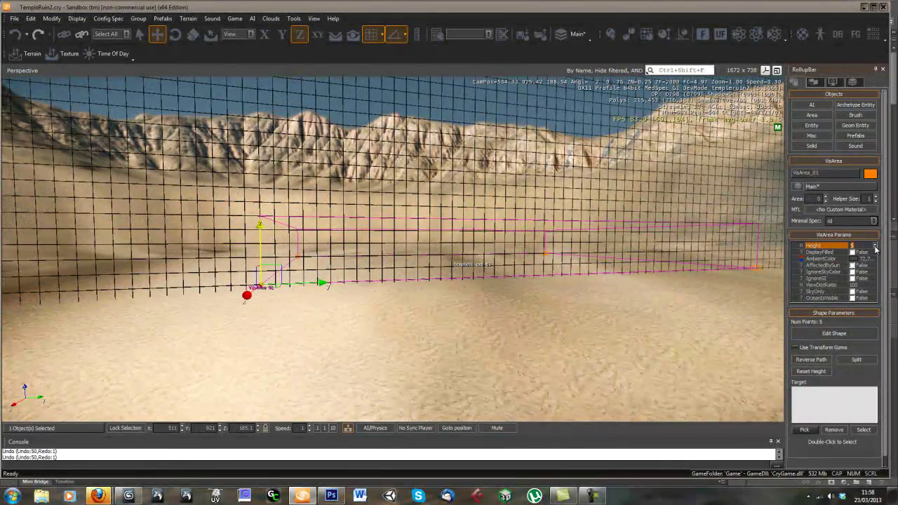
drag(875, 252, 875, 254)
Examine how the VisArea fits the temple's walls, doorway and interior from several viewpoints.
key(w)
mouse_move(492, 302)
right_down()
mouse_move(506, 301)
mouse_move(489, 301)
right_up()
key(w)
key(w)
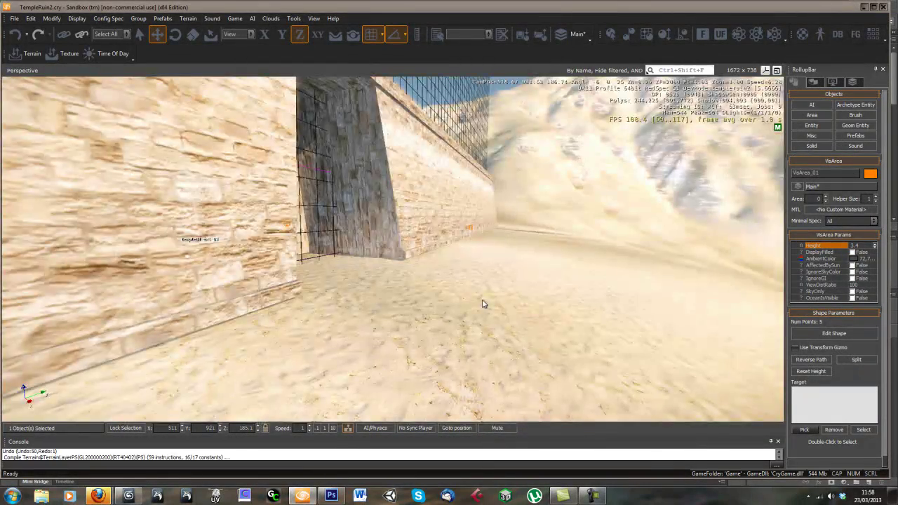
key(s)
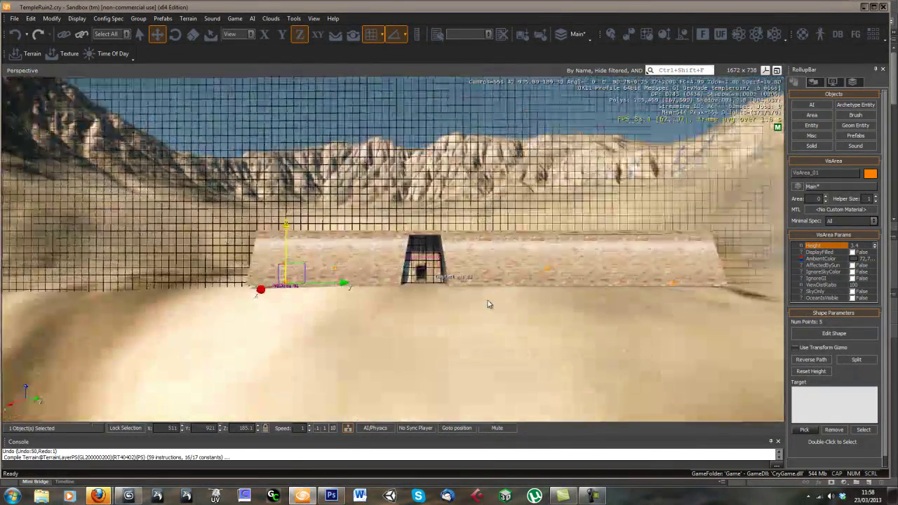
key(w)
right_drag(489, 304, 490, 299)
key(s)
key(s)
key(a)
middle_drag(433, 311, 431, 327)
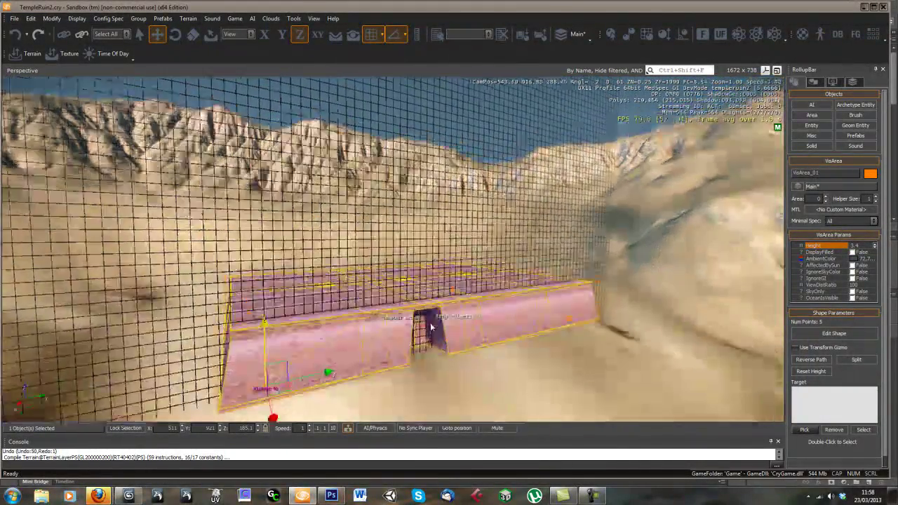
key(w)
right_drag(431, 327, 431, 289)
middle_drag(431, 290, 431, 288)
right_drag(431, 288, 397, 299)
key(d)
key(w)
key(w)
key(w)
key(w)
key(w)
key(s)
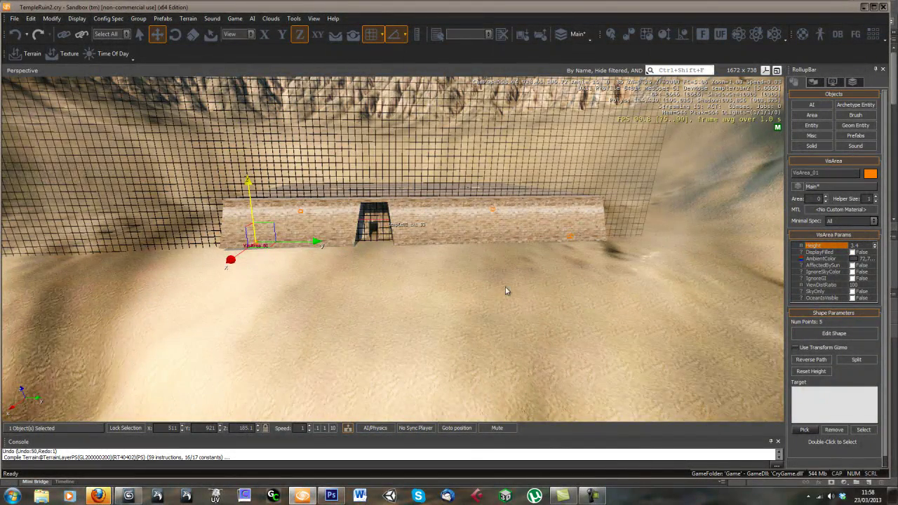
Inspect the temple's front entrance and the VisArea edge crossing its doorway from near and far.
key(w)
right_drag(501, 292, 462, 293)
key(s)
mouse_move(421, 239)
right_down()
mouse_move(414, 263)
mouse_move(419, 255)
right_up()
key(w)
right_drag(519, 255, 484, 242)
key(d)
right_drag(392, 216, 399, 219)
key(a)
key(s)
key(s)
right_drag(458, 288, 463, 284)
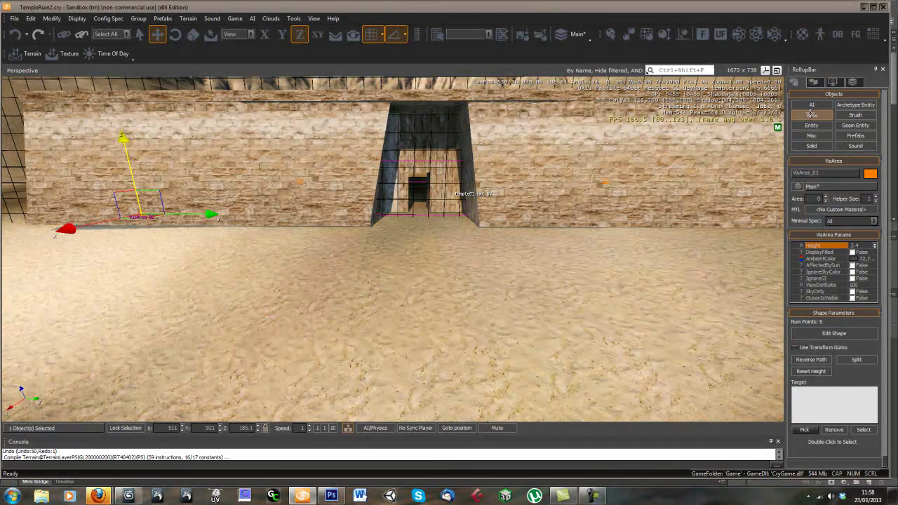
Draw a four-point rectangular Portal across the temple's front wall in Top view, starting at about X 508, Y 930.
click(812, 115)
click(811, 210)
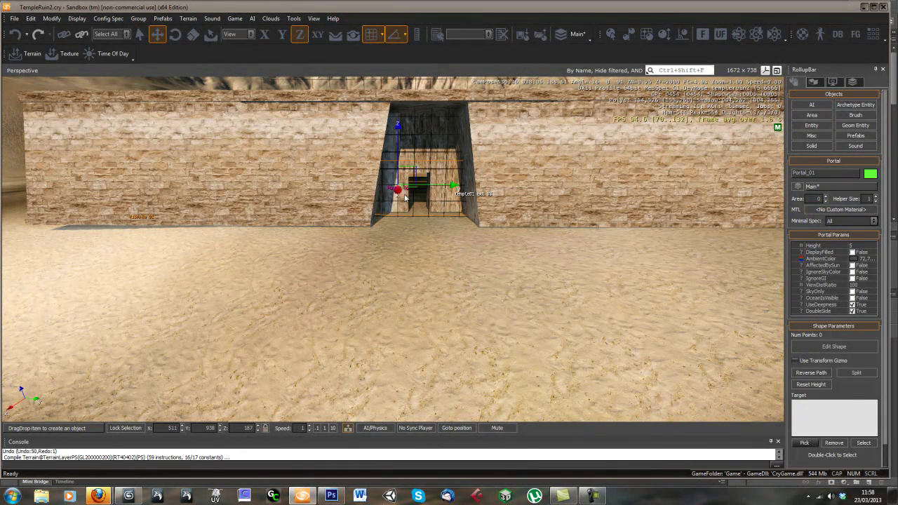
click(14, 19)
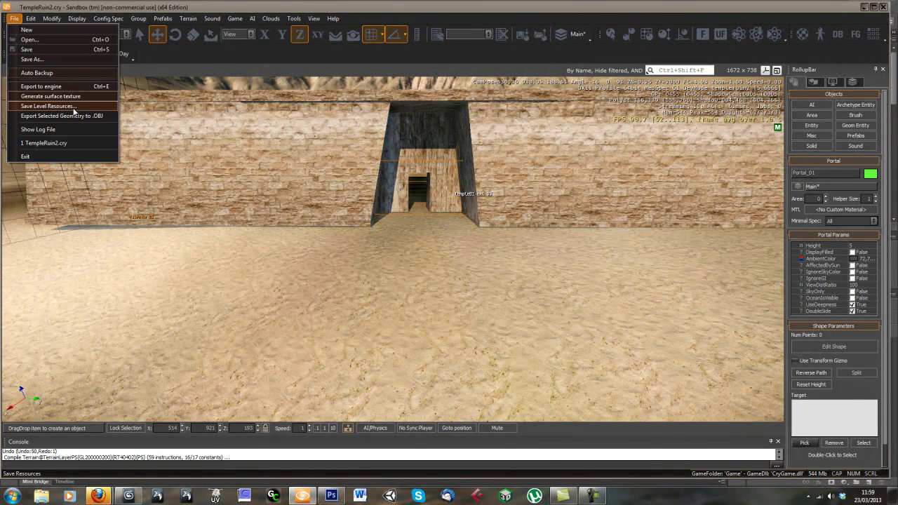
click(14, 19)
right_click(20, 74)
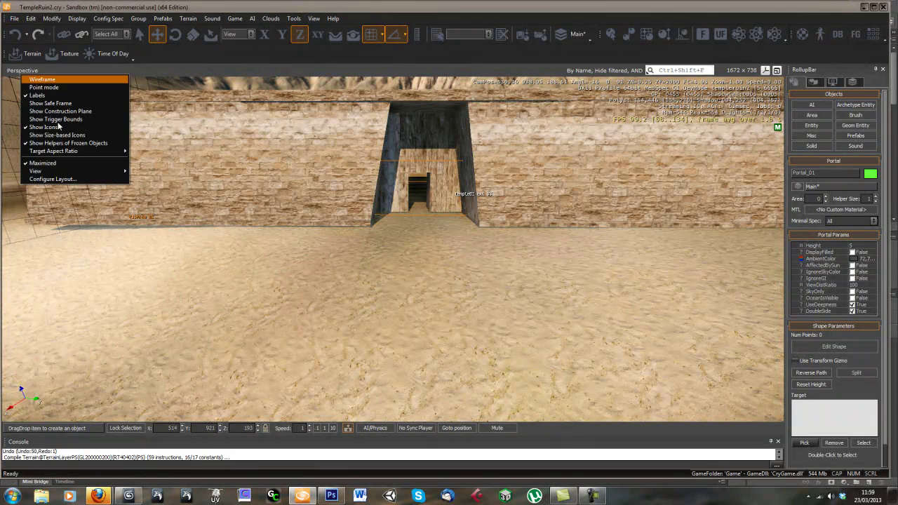
mouse_move(77, 171)
click(144, 172)
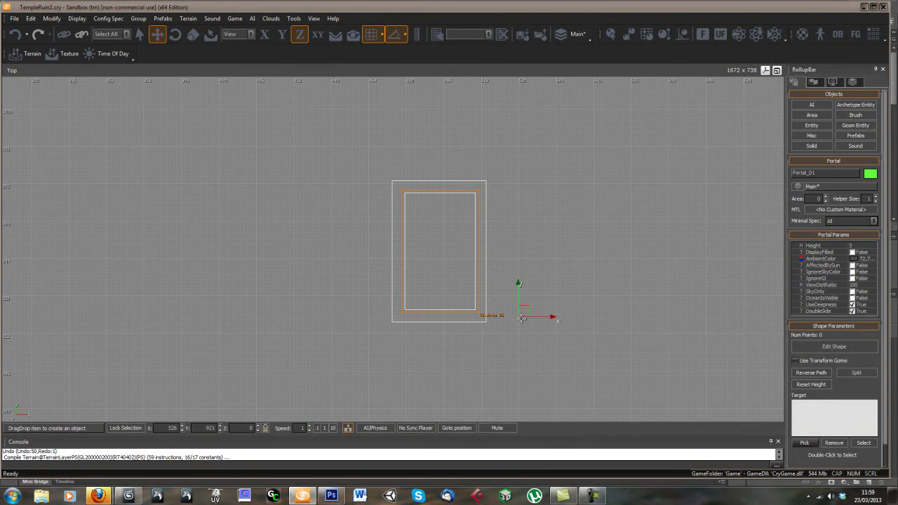
scroll(497, 303, up, 4)
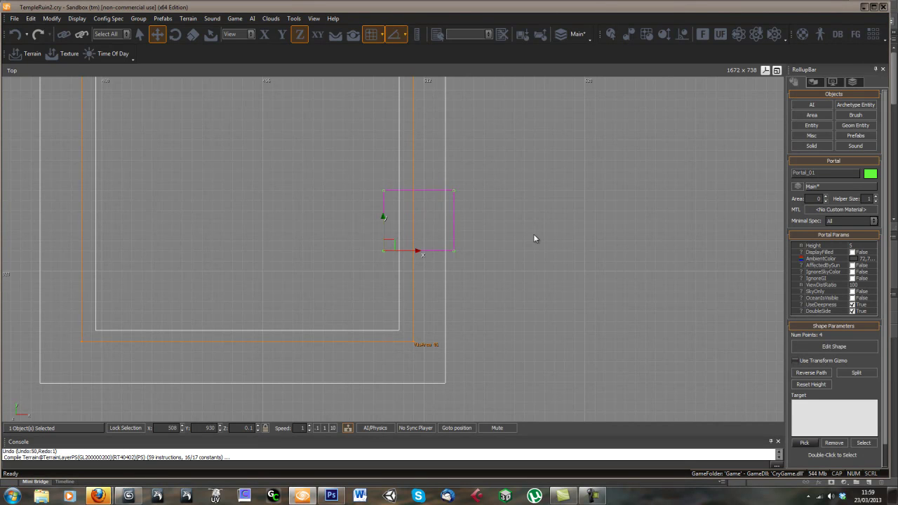
Return to Perspective view and place the Portal at the temple's floor level, Z 185.1.
click(20, 71)
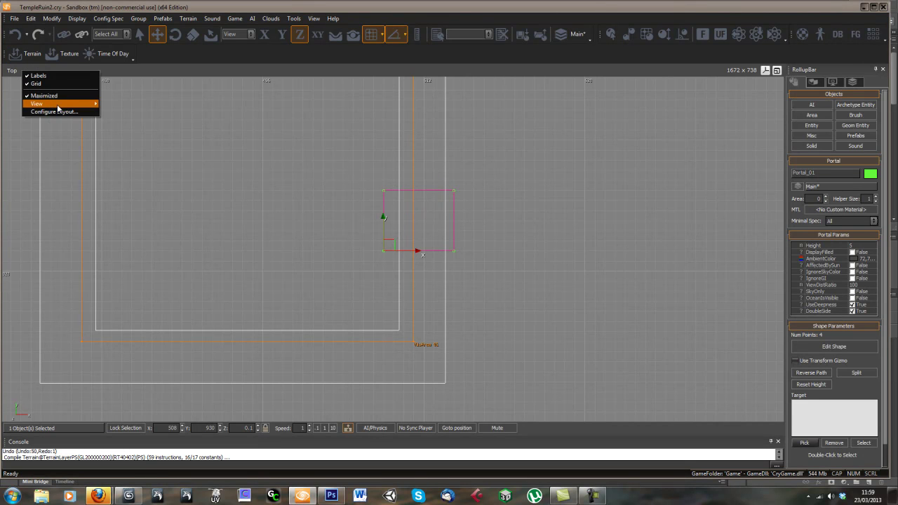
mouse_move(59, 105)
click(139, 127)
right_drag(531, 297, 494, 282)
key(s)
key(s)
key(s)
right_drag(456, 193, 453, 187)
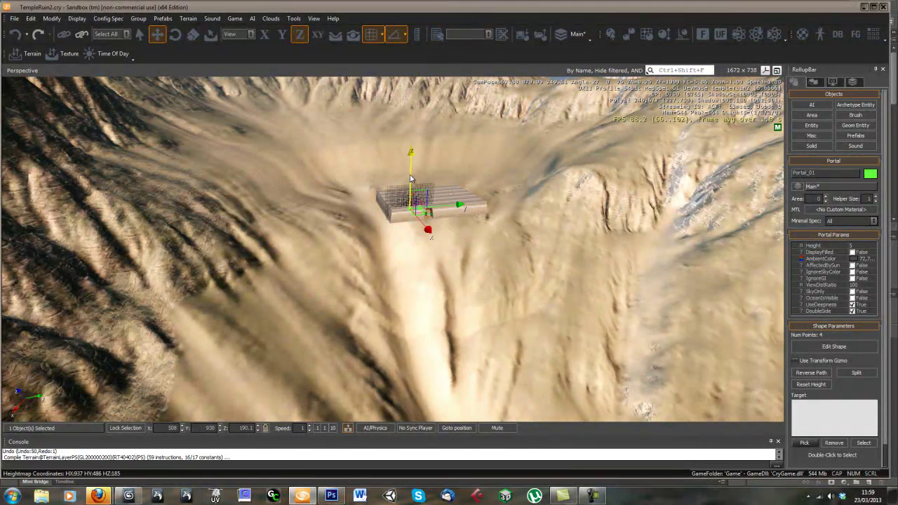
key(w)
right_drag(482, 251, 477, 250)
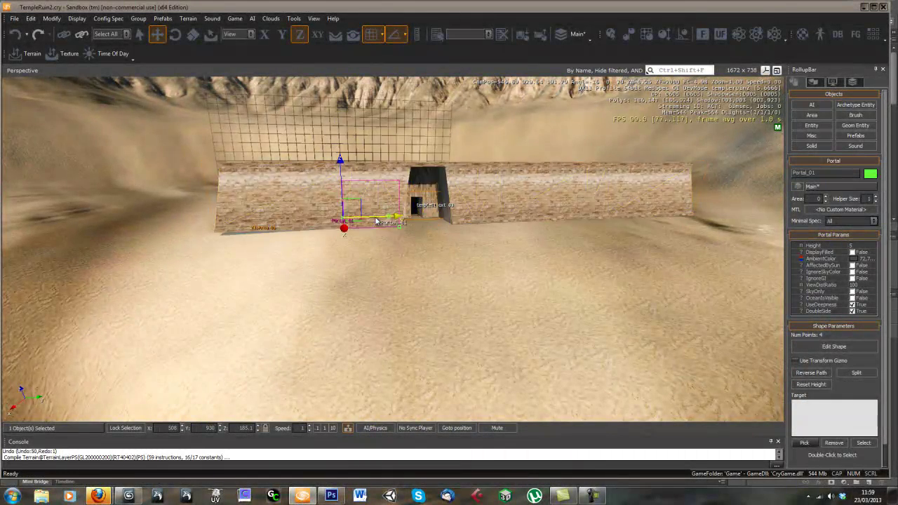
Shift the Portal along Y to 936 and back along X to about 505 so it covers the doorway.
drag(364, 220, 426, 220)
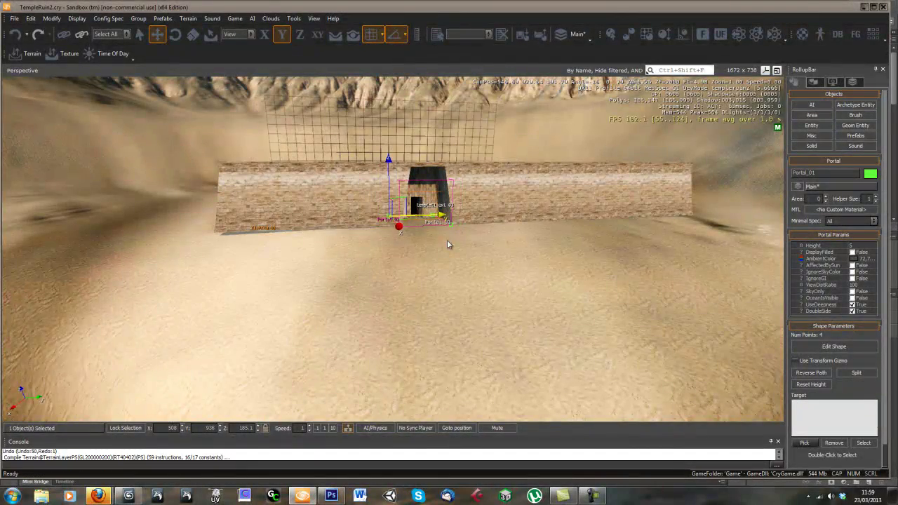
key(w)
right_drag(481, 263, 482, 264)
key(s)
drag(259, 229, 246, 215)
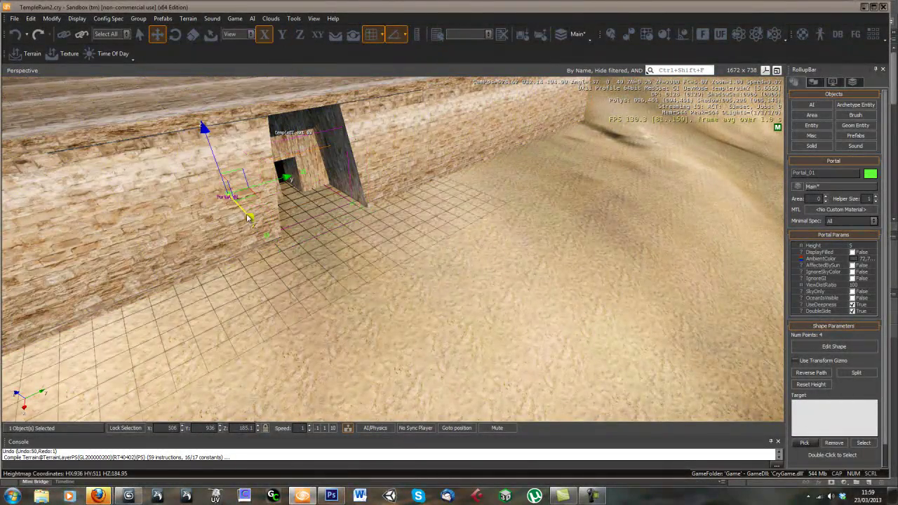
Examine the doorway Portal and the interior lighting by passing through the entrance from outside and inside.
key(w)
right_drag(345, 231, 345, 233)
scroll(345, 233, up, 15)
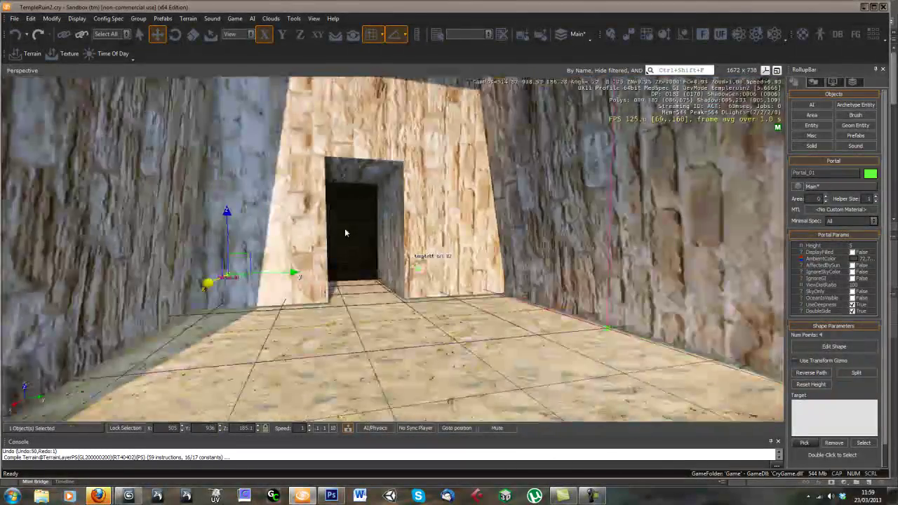
scroll(344, 233, down, 15)
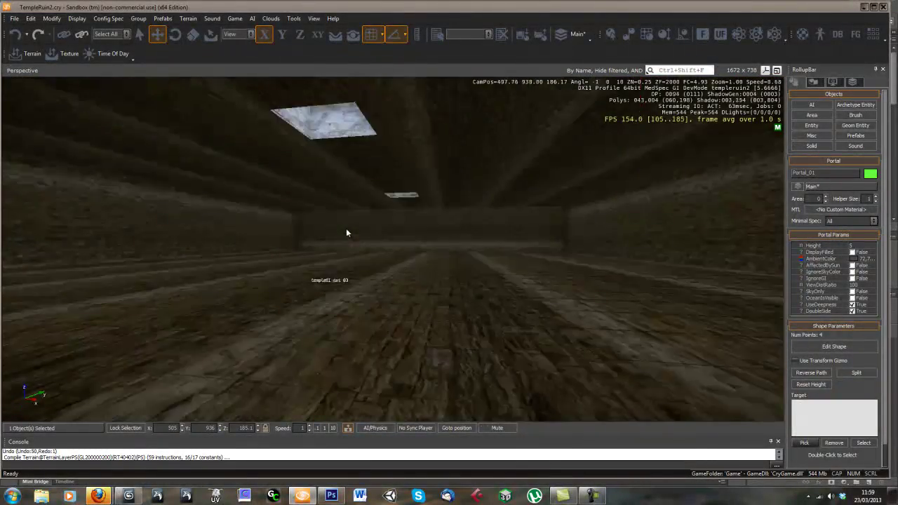
scroll(344, 228, up, 15)
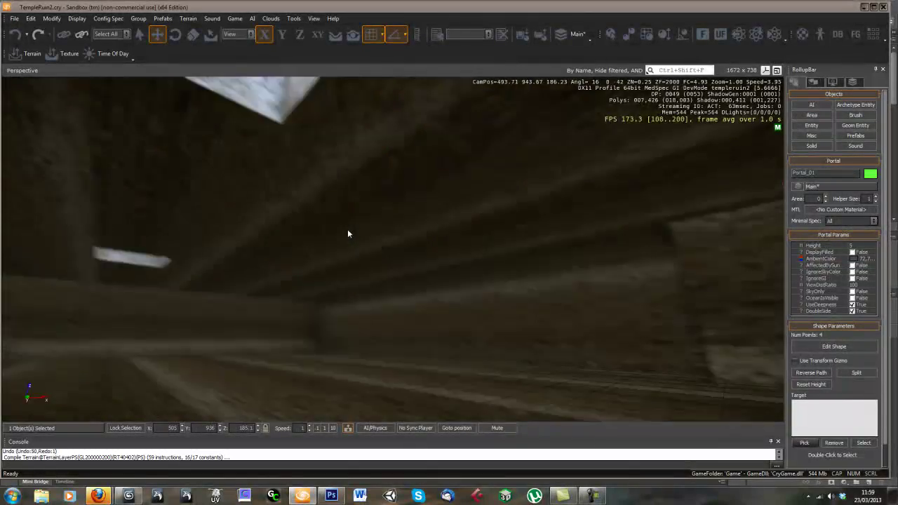
scroll(345, 233, down, 15)
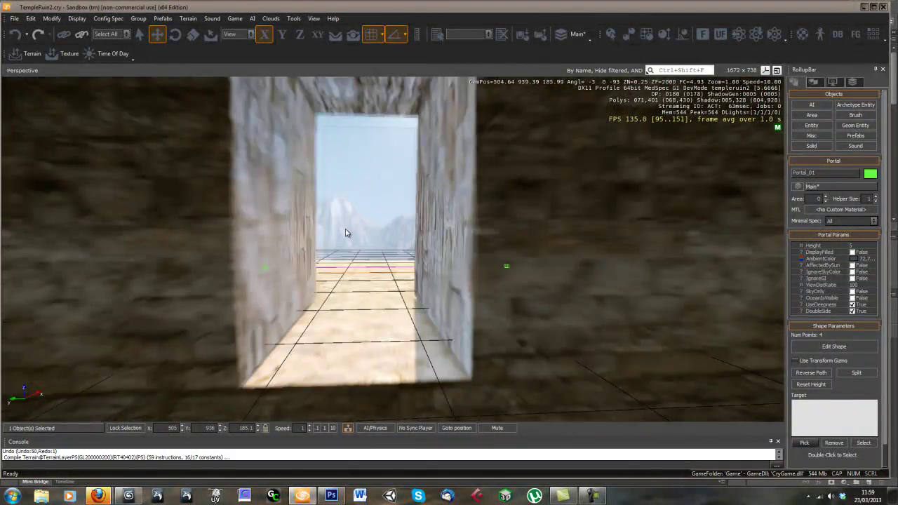
key(w)
mouse_move(345, 233)
right_down()
mouse_move(338, 229)
mouse_move(344, 233)
right_up()
scroll(344, 233, up, 8)
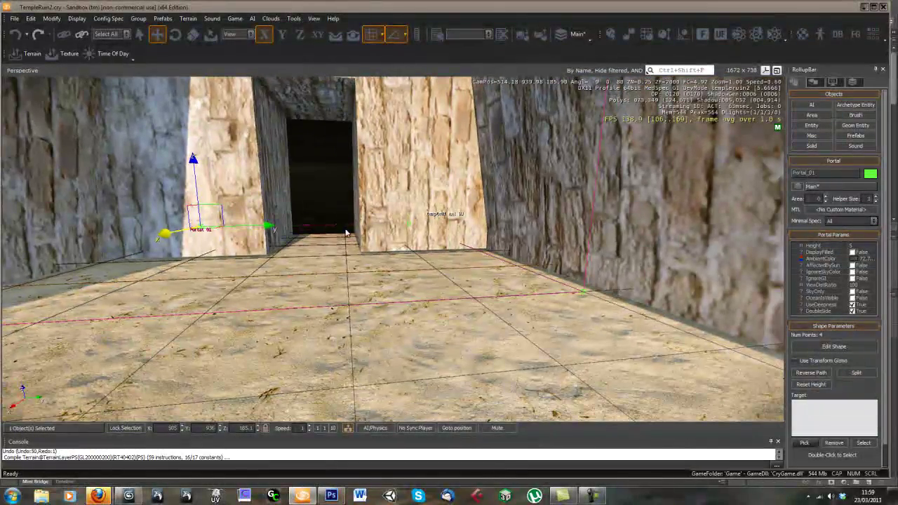
scroll(345, 233, up, 6)
middle_drag(415, 298, 421, 300)
scroll(449, 323, down, 10)
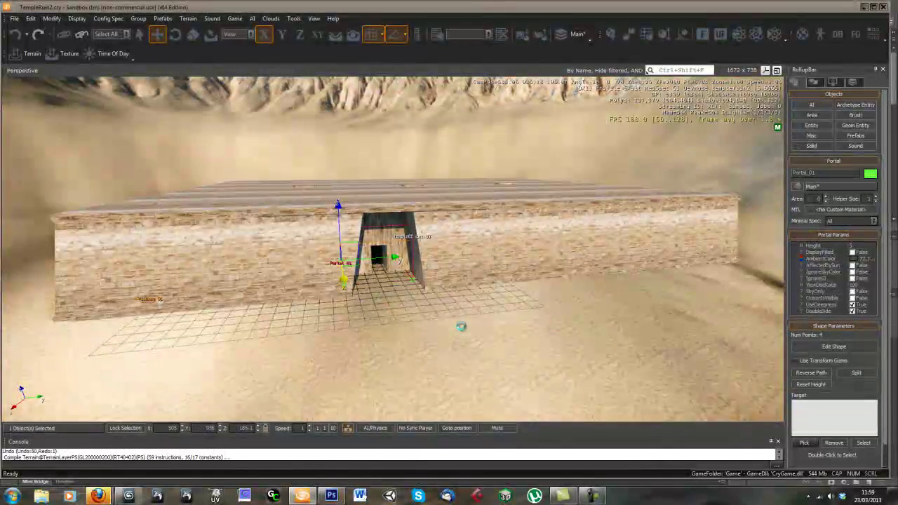
Save the level and clone the doorway Portal, placing the copy beside the entrance.
right_drag(461, 327, 459, 327)
key(ctrl+s)
click(449, 263)
right_drag(433, 282, 393, 284)
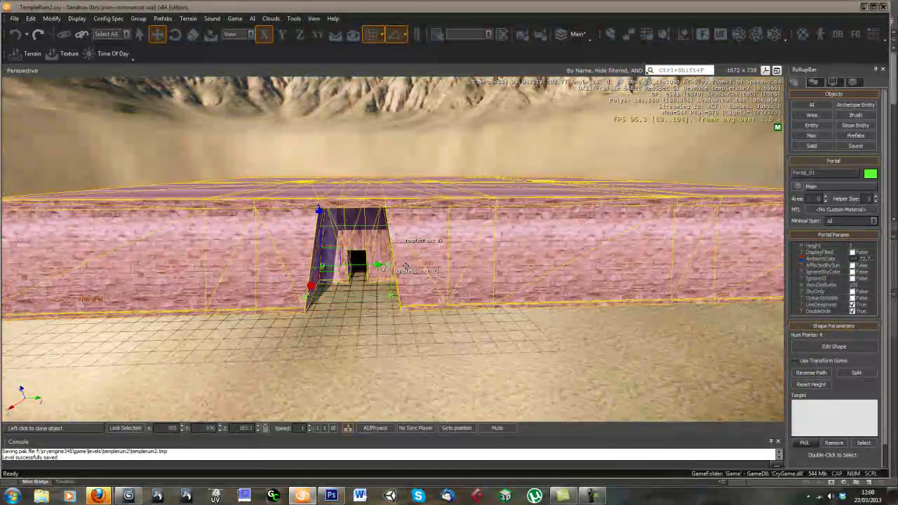
click(423, 281)
Move the cloned Portal up onto the temple's roof around the middle opening, at X 490, Y 944, Z 188.1.
drag(367, 280, 469, 279)
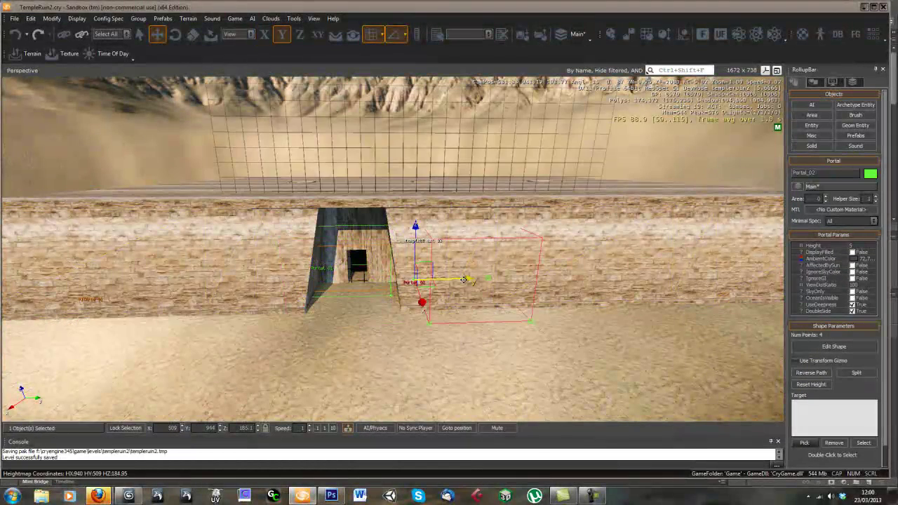
drag(418, 296, 402, 197)
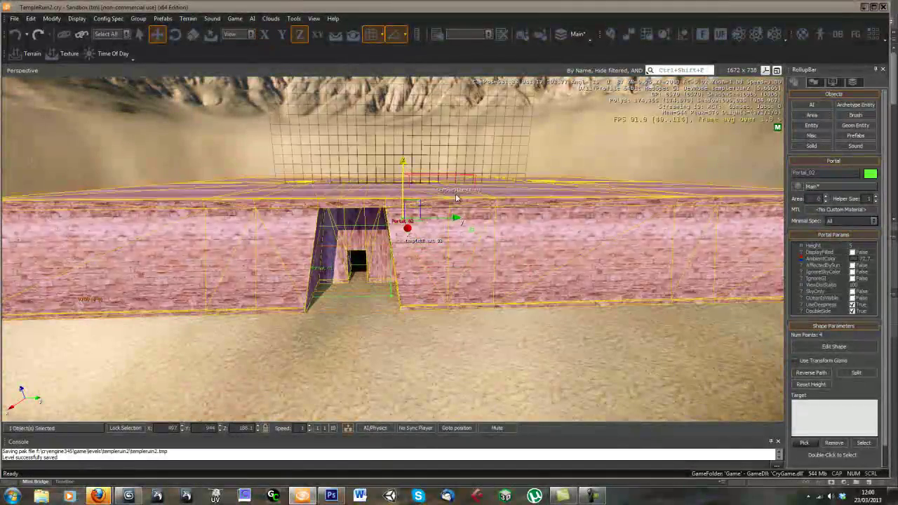
key(w)
right_drag(488, 197, 479, 195)
key(s)
middle_drag(479, 194, 472, 326)
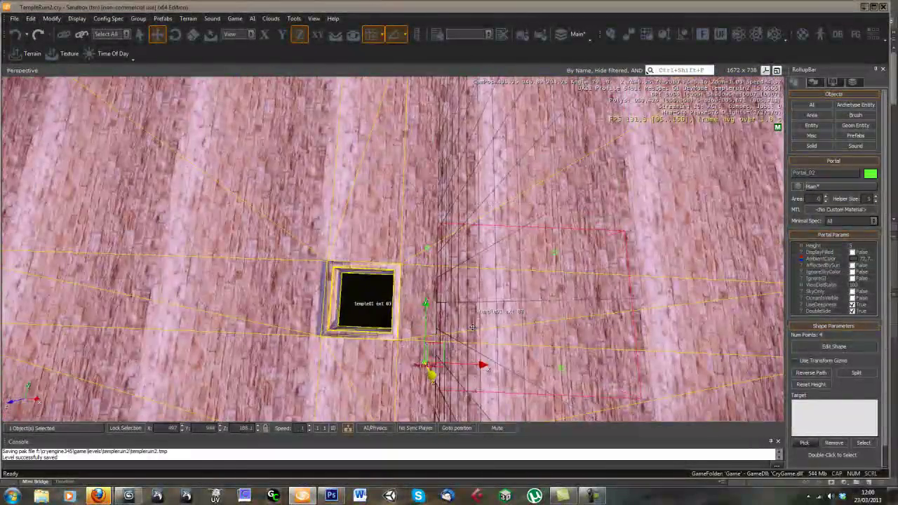
drag(484, 368, 352, 361)
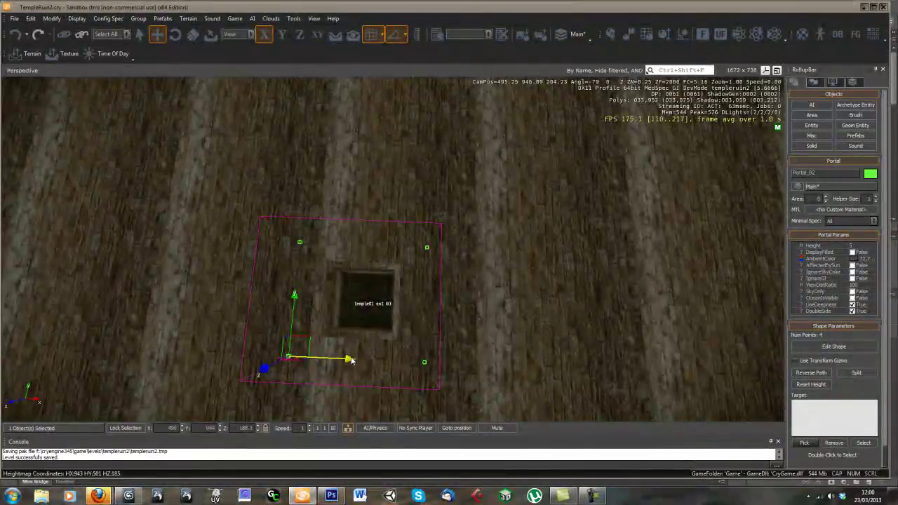
Raise the cloned Portal to Z 189.1 and check how it surrounds the roof opening.
right_drag(379, 320, 391, 301)
key(w)
key(s)
key(w)
key(w)
key(w)
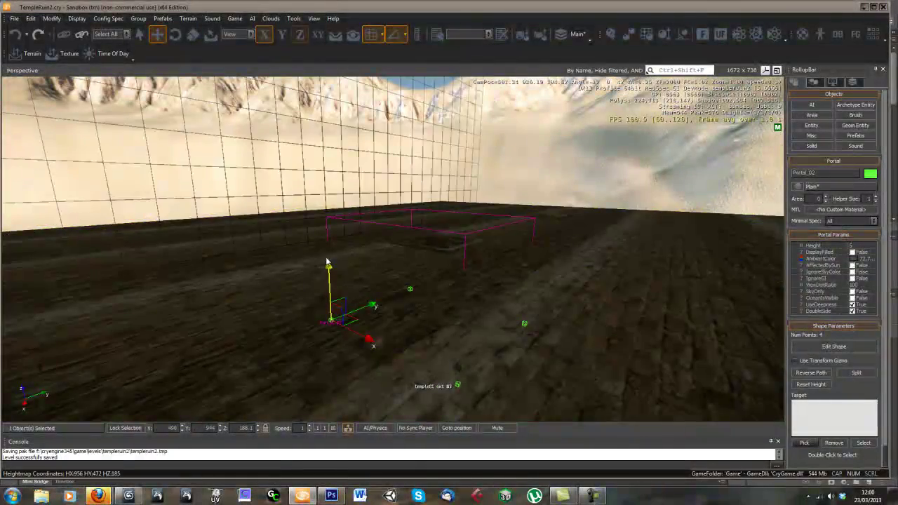
drag(328, 262, 327, 240)
right_drag(472, 253, 475, 253)
key(w)
key(s)
key(w)
scroll(475, 254, down, 5)
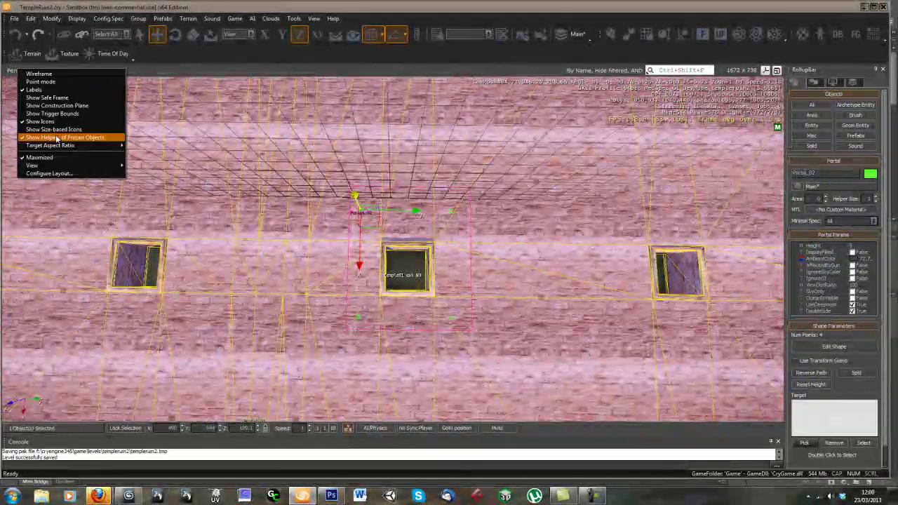
Try to edit the cloned Portal's corner points in Top view.
mouse_move(73, 166)
click(150, 166)
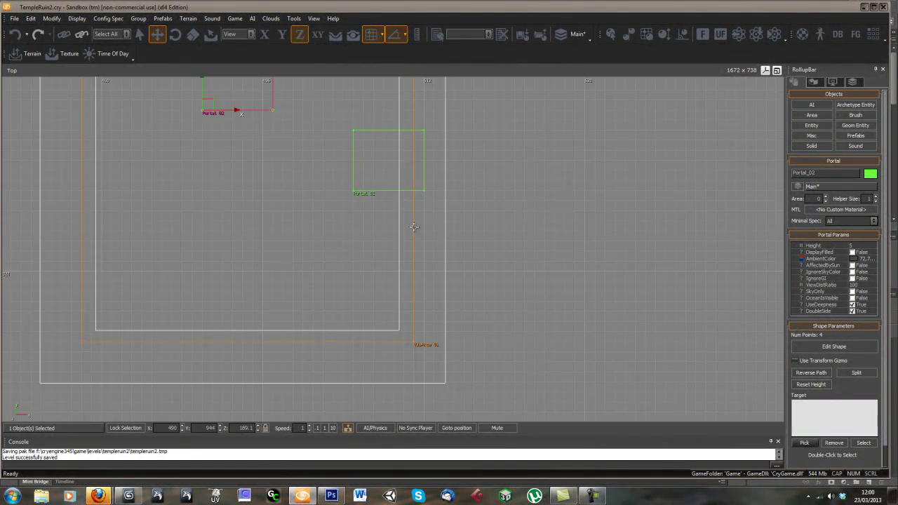
middle_drag(400, 217, 467, 334)
middle_drag(327, 241, 376, 284)
scroll(375, 283, up, 3)
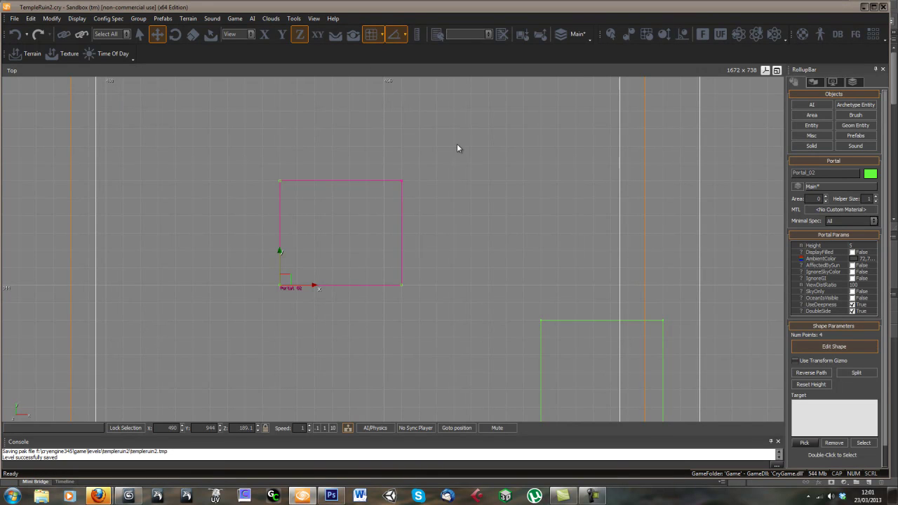
click(833, 350)
click(447, 285)
middle_drag(413, 268, 455, 305)
click(448, 246)
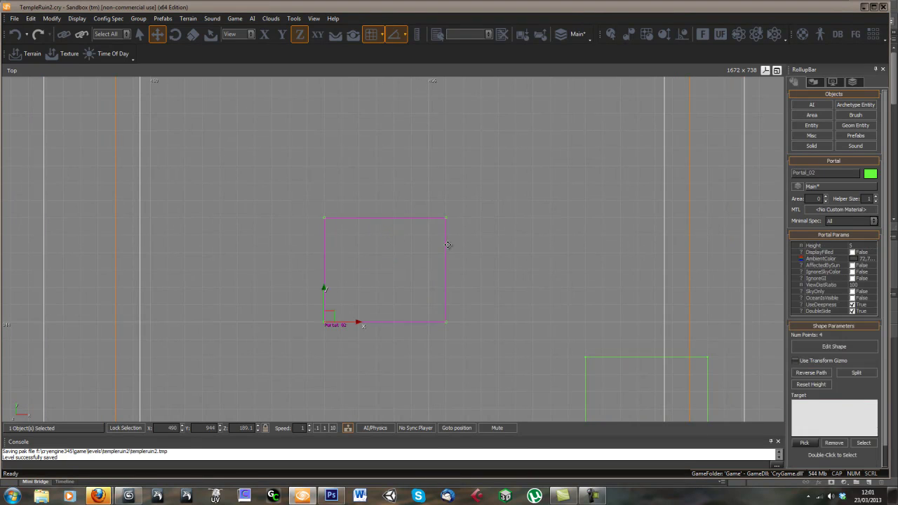
Using the transform gizmo in Top view, shrink the cloned Portal's outline around the roof opening with its origin at X 491, Y 945, then restore Perspective view.
click(829, 346)
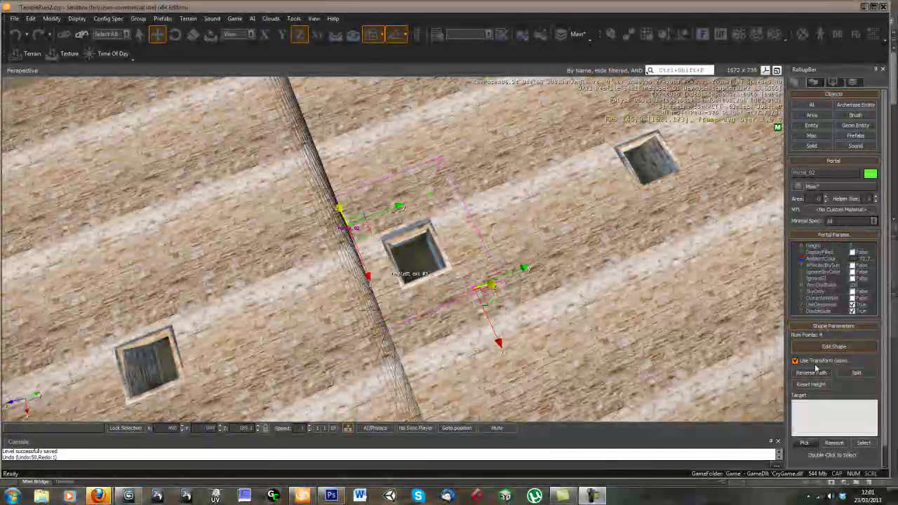
click(795, 361)
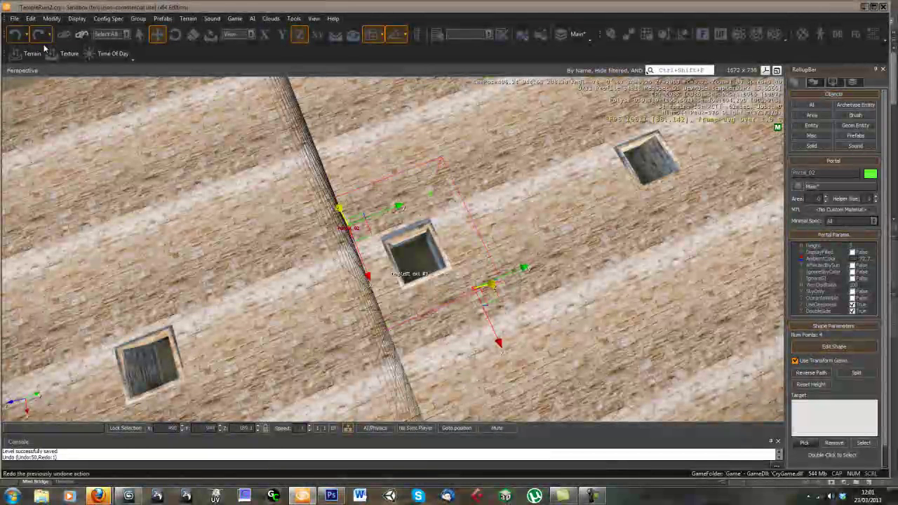
click(22, 70)
mouse_move(44, 165)
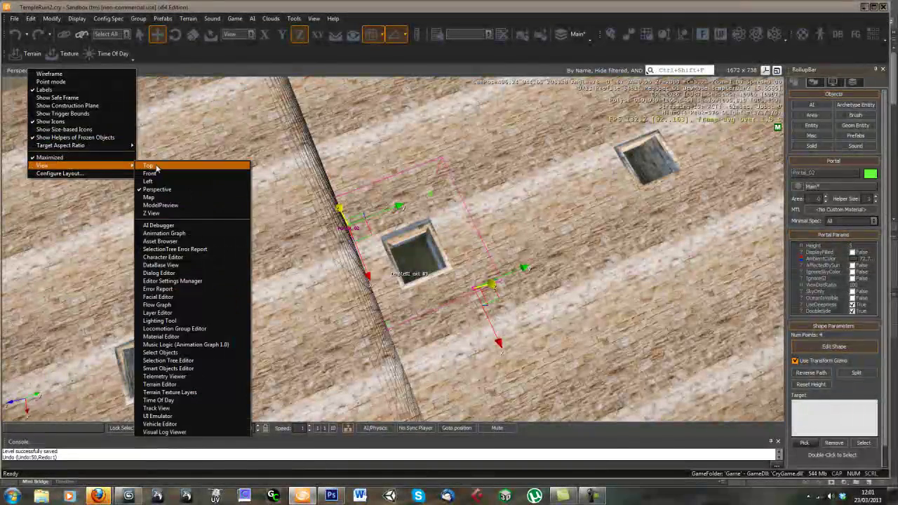
click(159, 166)
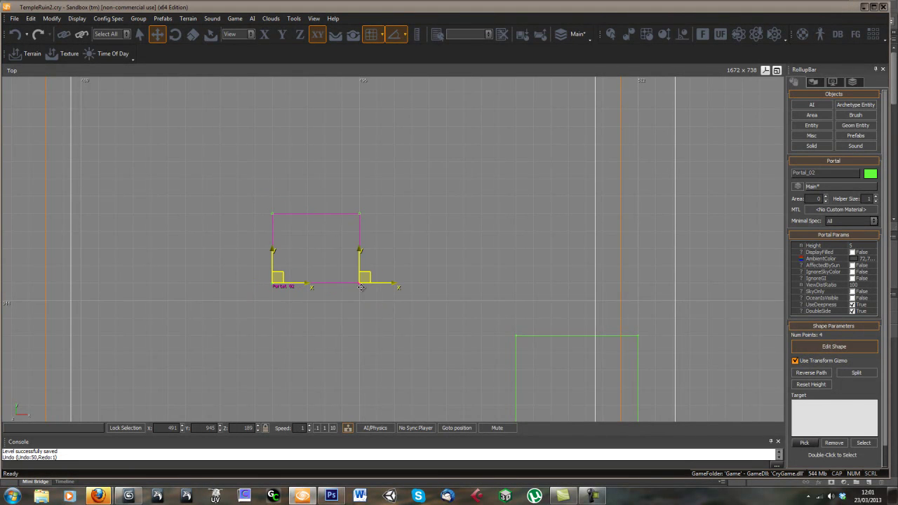
click(12, 71)
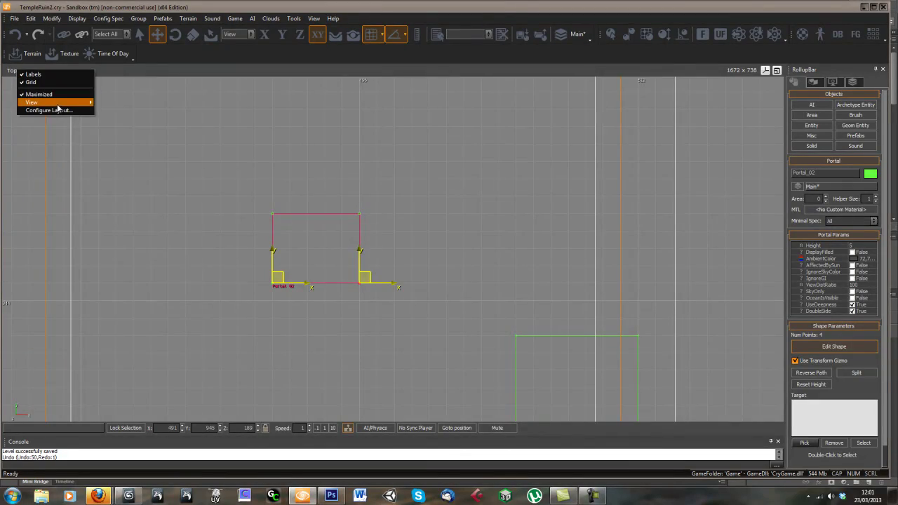
mouse_move(58, 104)
click(135, 127)
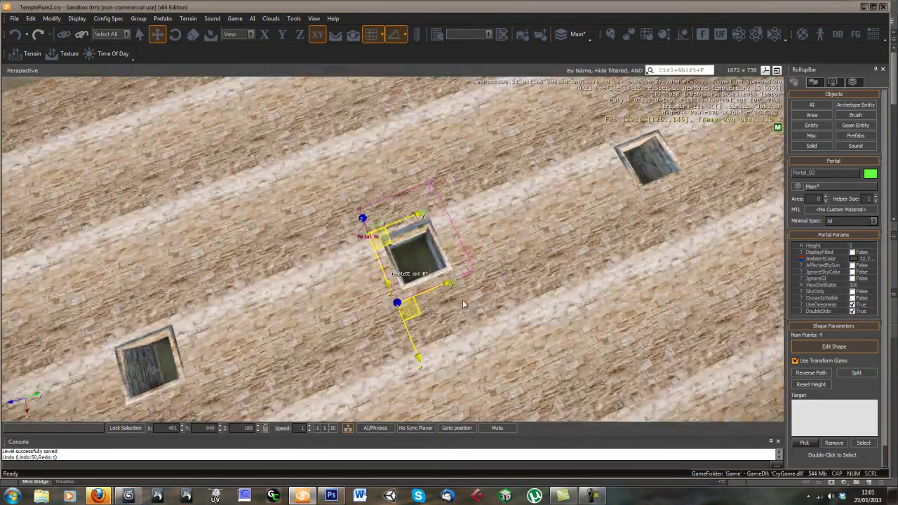
Examine how tightly the resized Portal fits the roof opening from several angles.
key(w)
mouse_move(460, 302)
right_down()
mouse_move(466, 305)
mouse_move(455, 298)
mouse_move(450, 317)
right_up()
key(s)
key(w)
key(d)
key(w)
key(s)
scroll(450, 316, up, 8)
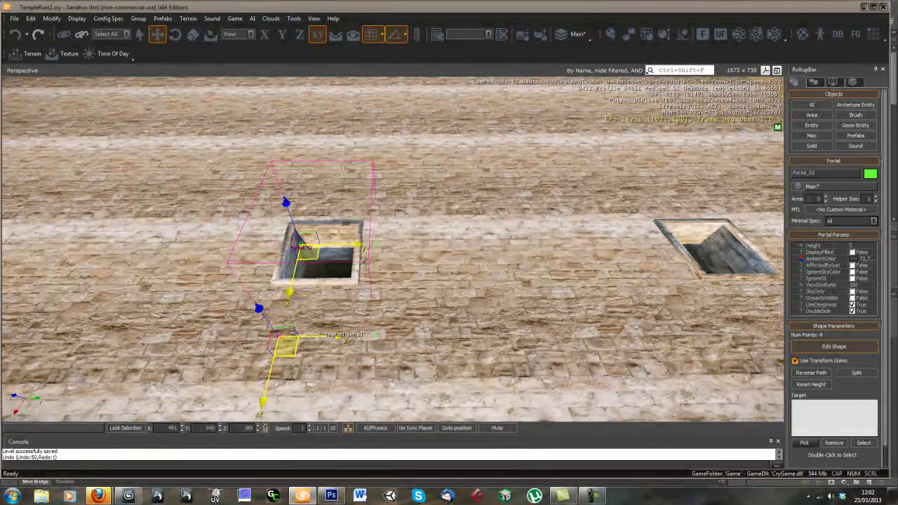
right_drag(481, 297, 504, 298)
key(a)
Finish editing the roof Portal's shape, keeping the Portal selected.
click(834, 347)
right_drag(413, 254, 381, 254)
key(d)
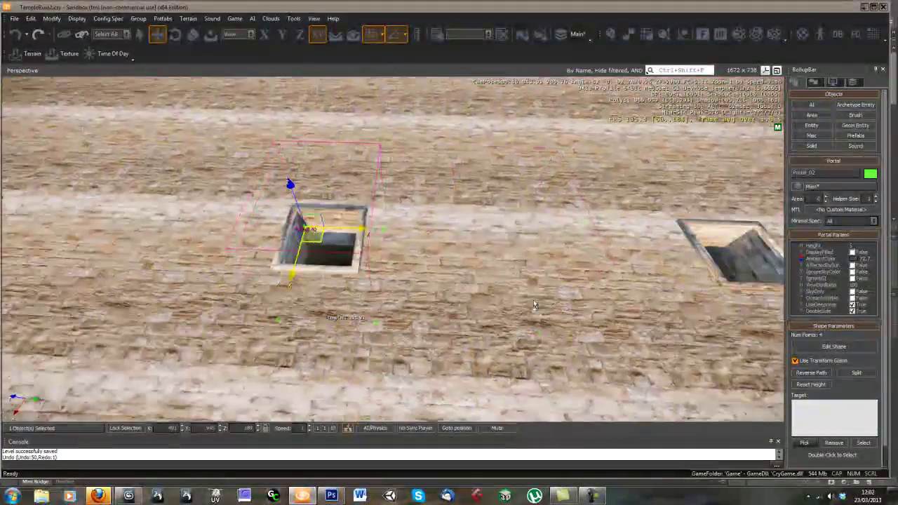
Clone the fitted roof Portal and position the copy around the neighbouring roof opening at X 492, Y 960.
scroll(397, 264, down, 5)
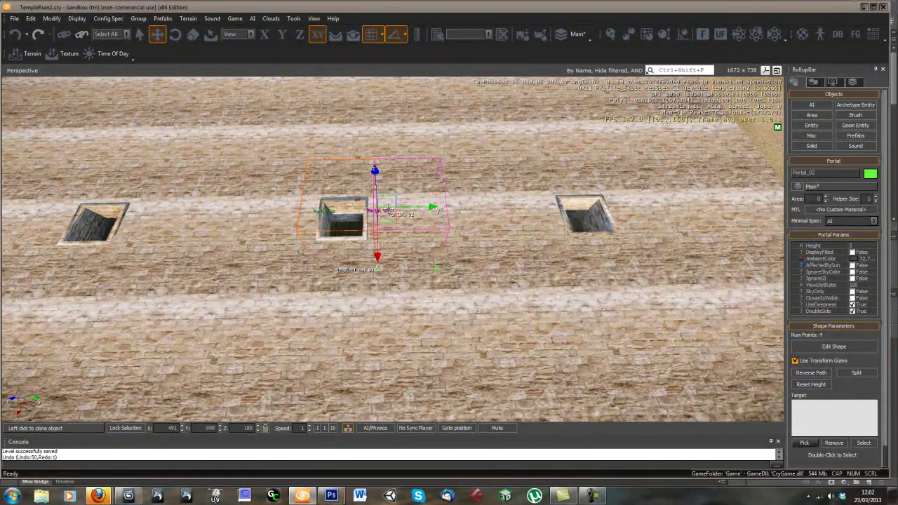
drag(401, 209, 550, 219)
key(d)
right_drag(543, 219, 552, 266)
key(w)
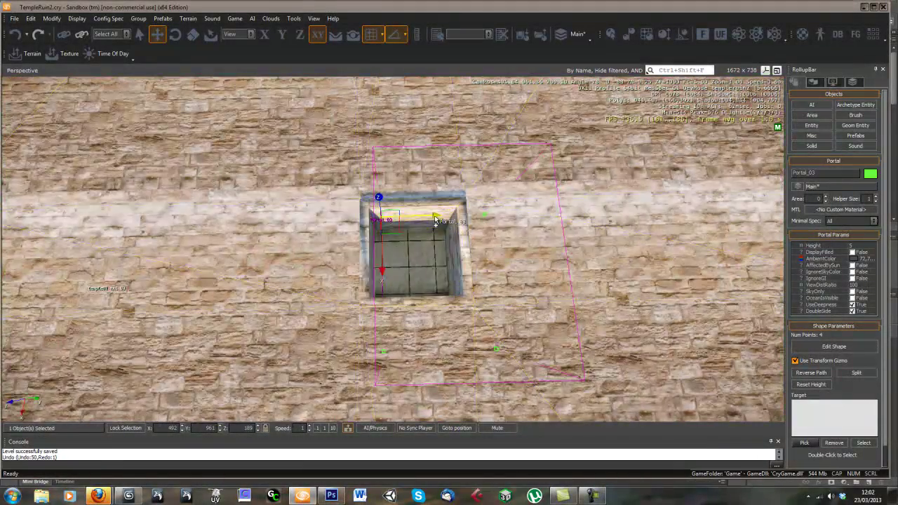
drag(436, 218, 407, 220)
Clone the new Portal once more and position the copy around the remaining roof opening at X 492, Y 930.
right_drag(459, 262, 457, 255)
scroll(456, 253, down, 6)
key(s)
key(a)
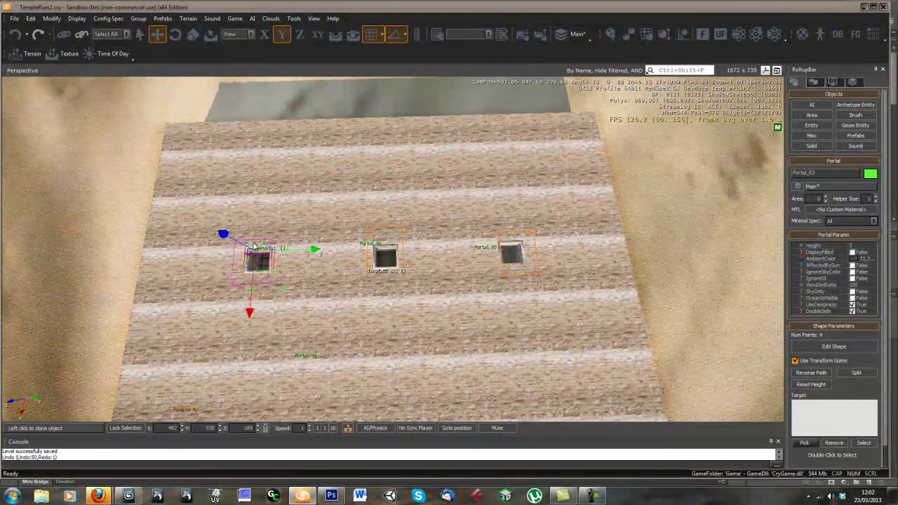
key(z)
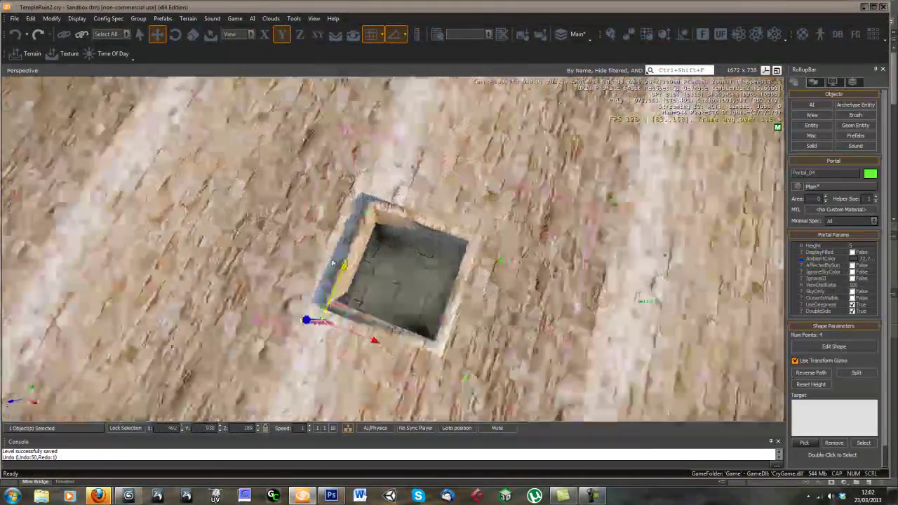
key(s)
mouse_move(333, 263)
right_down()
mouse_move(311, 259)
mouse_move(338, 262)
right_up()
key(w)
Walk through the temple interior in game mode to examine the roof openings, then return to the editor.
key(ctrl+g)
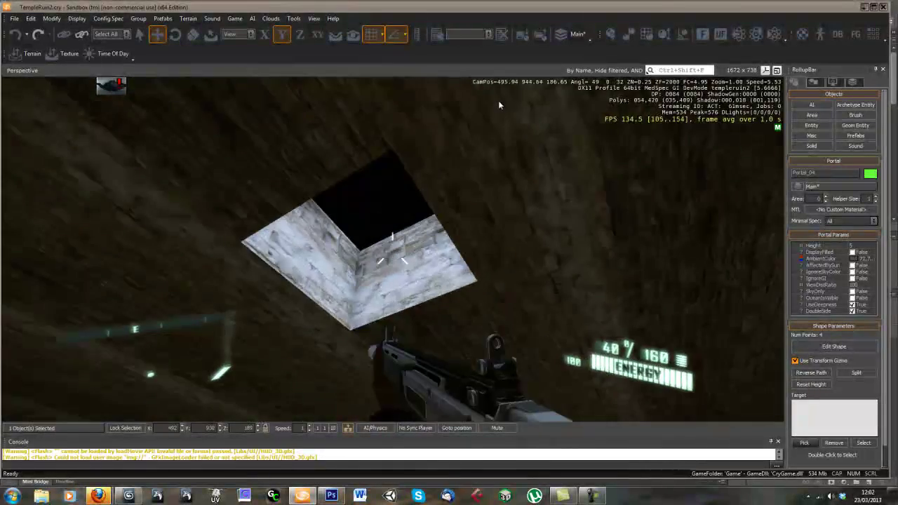
key(w)
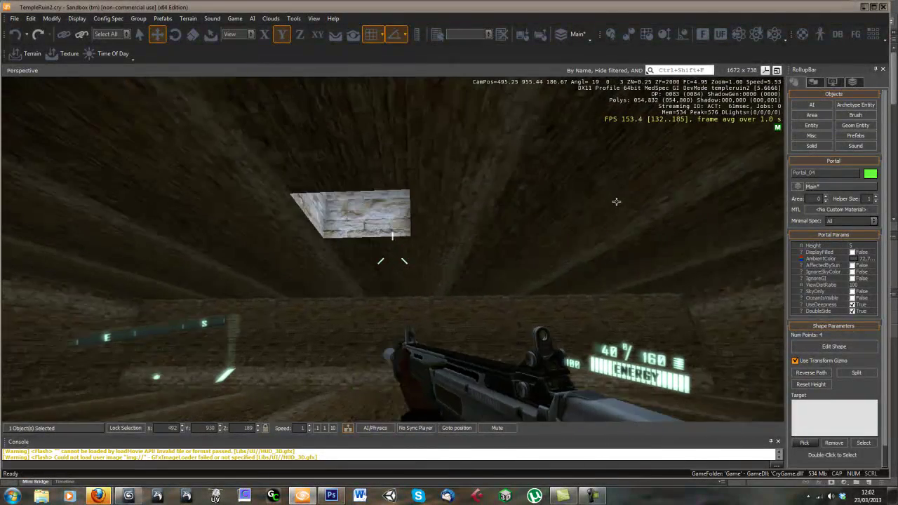
key(w)
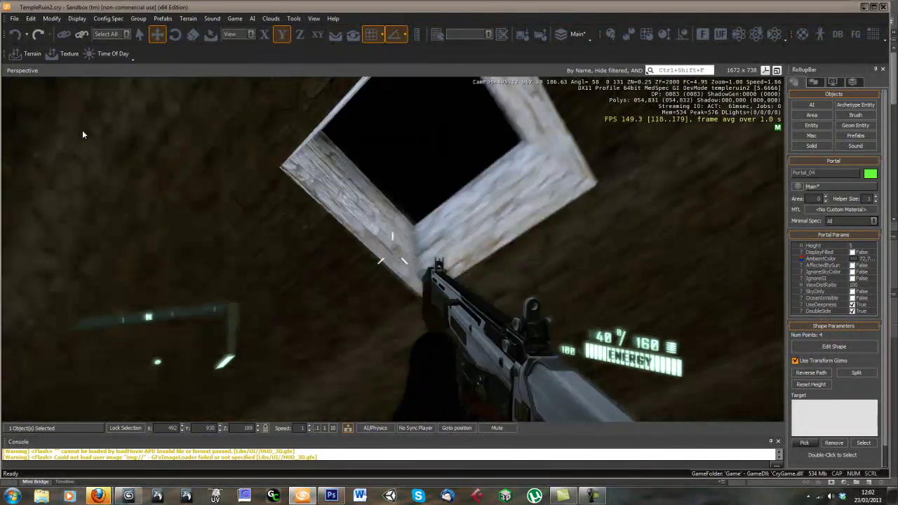
key(Escape)
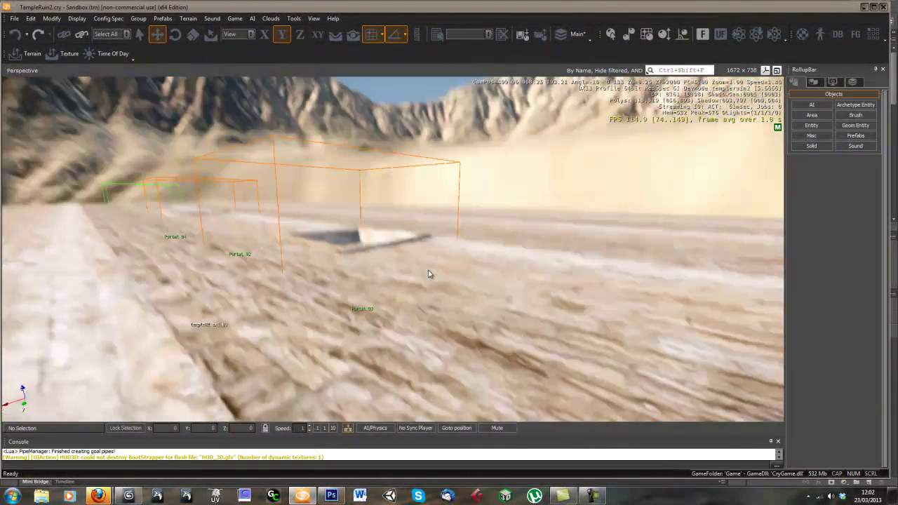
Select the Portal at Y 960 and examine how it surrounds its roof opening.
key(w)
right_drag(429, 272, 409, 261)
key(s)
key(w)
click(441, 169)
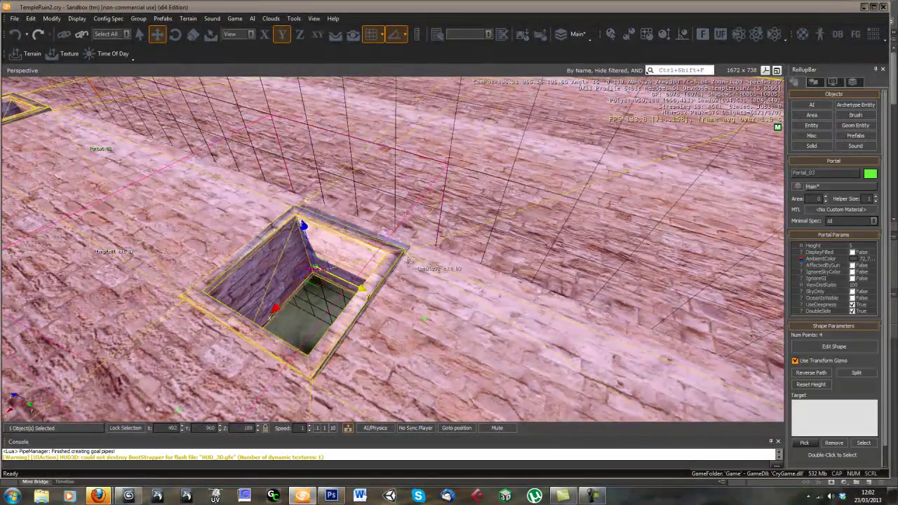
right_drag(409, 263, 403, 268)
key(s)
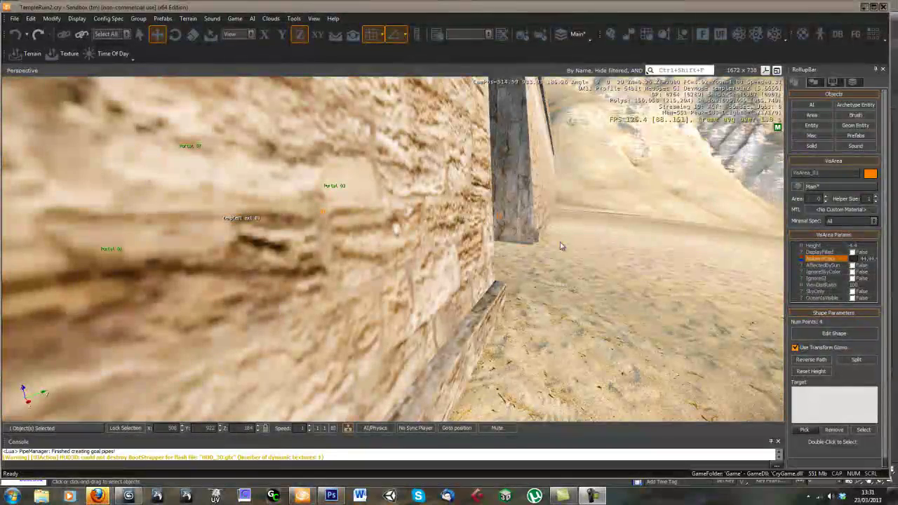
Inside the temple, delete the Portal at the middle roof opening, using wireframe display to find it.
key(s)
right_drag(559, 254, 503, 283)
scroll(558, 251, up, 10)
scroll(545, 270, up, 3)
scroll(544, 271, up, 4)
key(d)
key(a)
key(F3)
click(429, 241)
key(F3)
key(Delete)
key(Return)
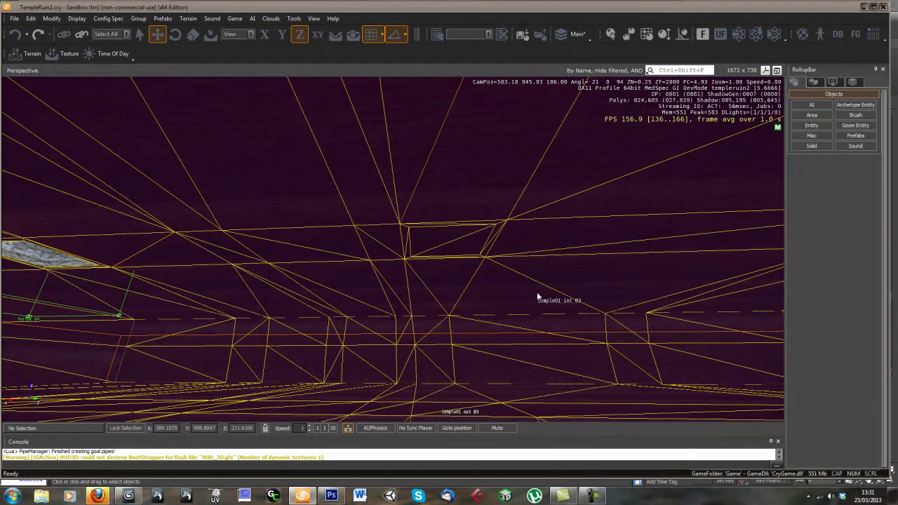
Compare the middle roof opening without a Portal against the openings with Portals, from inside and above the roof.
key(F3)
key(a)
right_drag(536, 296, 537, 297)
key(w)
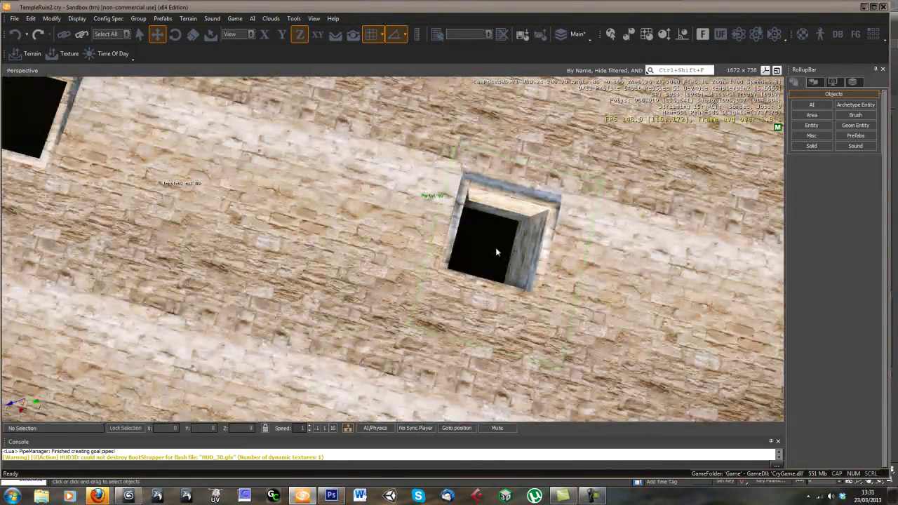
right_drag(496, 248, 496, 248)
key(w)
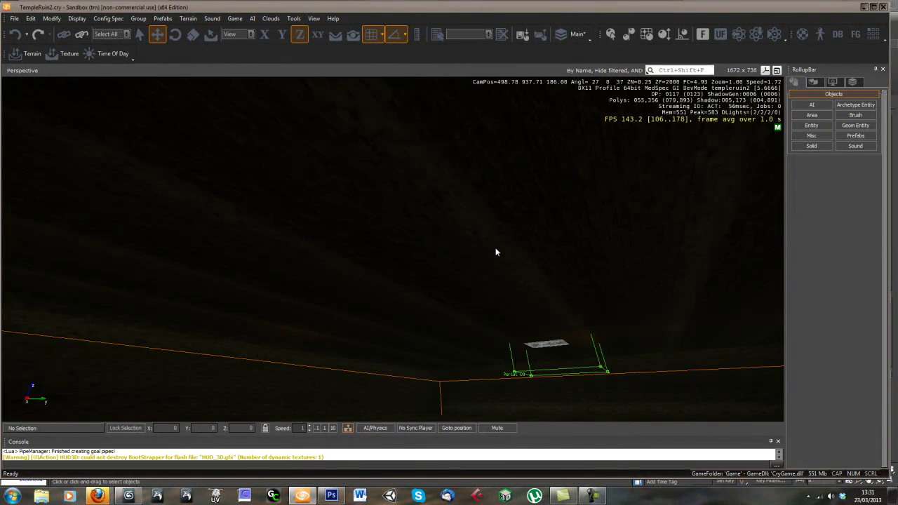
right_drag(495, 249, 494, 249)
right_drag(381, 278, 381, 278)
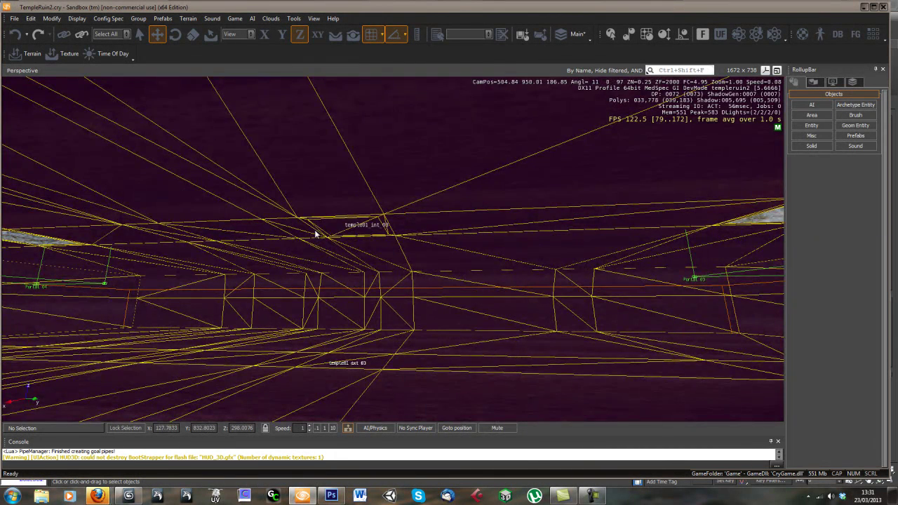
right_drag(376, 242, 376, 243)
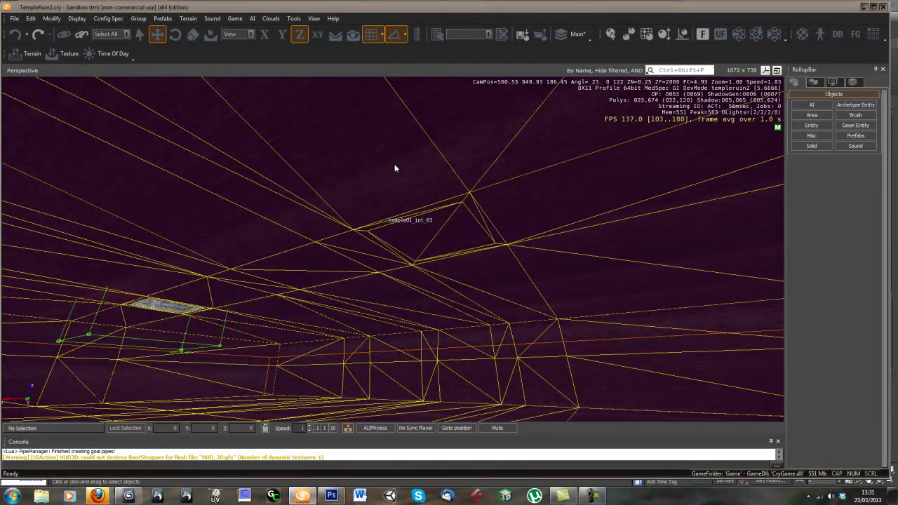
mouse_move(477, 273)
right_down()
mouse_move(491, 273)
mouse_move(465, 272)
mouse_move(475, 269)
right_up()
Walk from the dark interior out through the doorway in game mode to compare the lighting, then return to the editor.
key(ctrl+g)
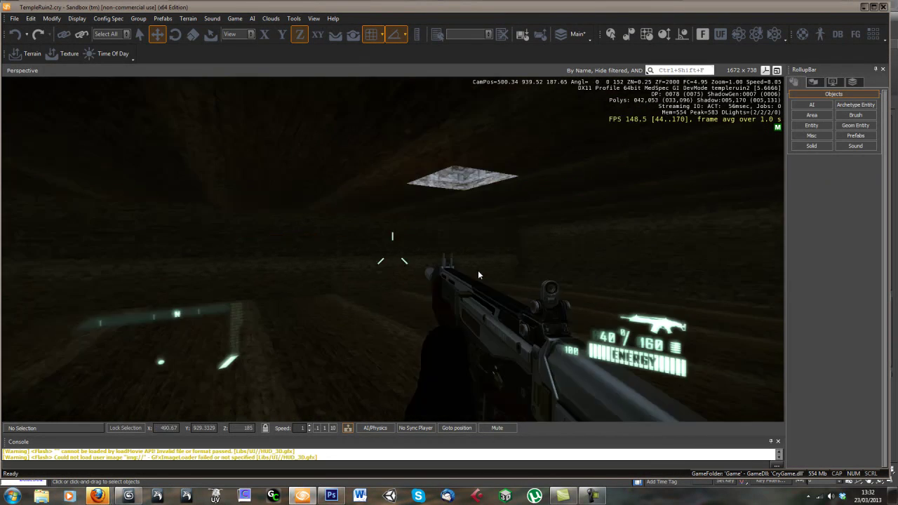
key(w)
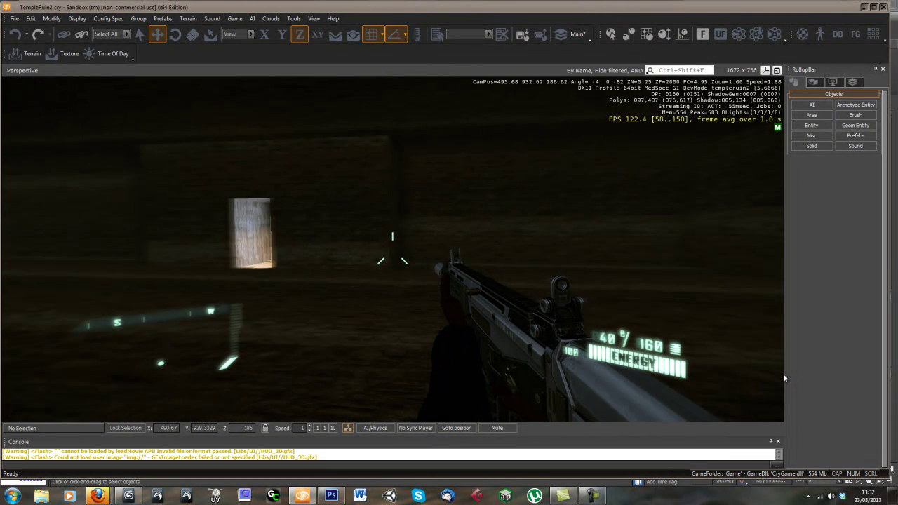
key(w)
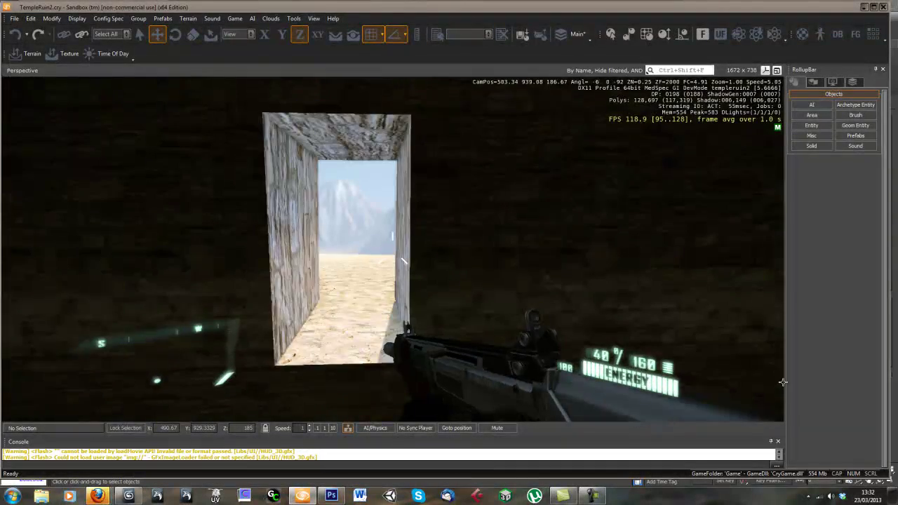
key(w)
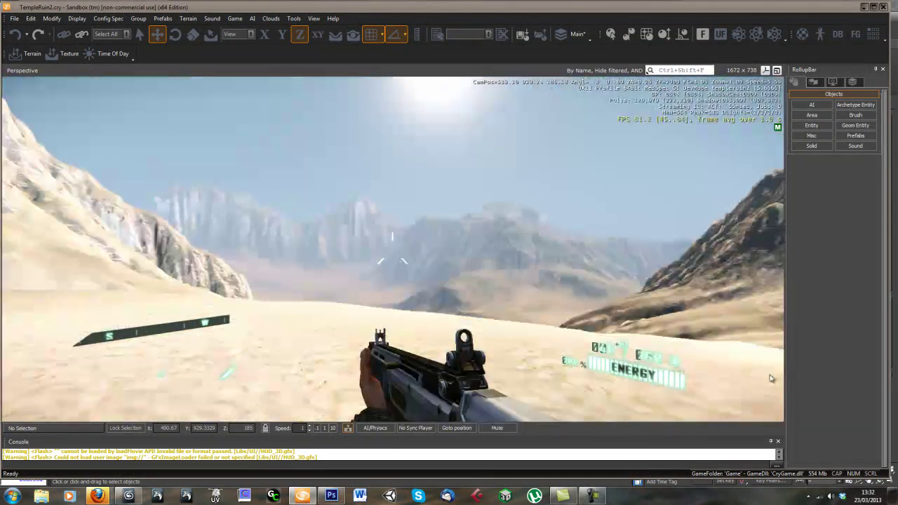
key(w)
key(w)
key(Escape)
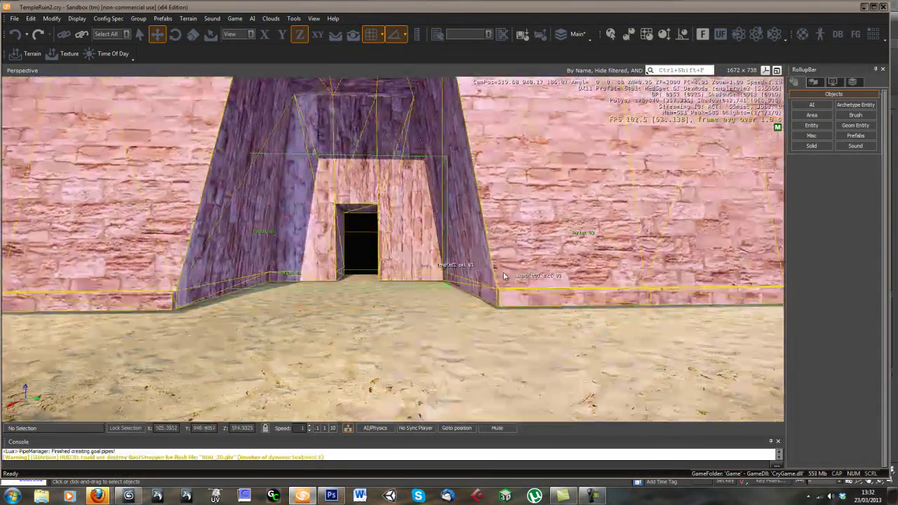
Select the temple's VisArea and view the interior in wireframe and solid display, leaving the helpers hidden.
right_drag(511, 275, 512, 276)
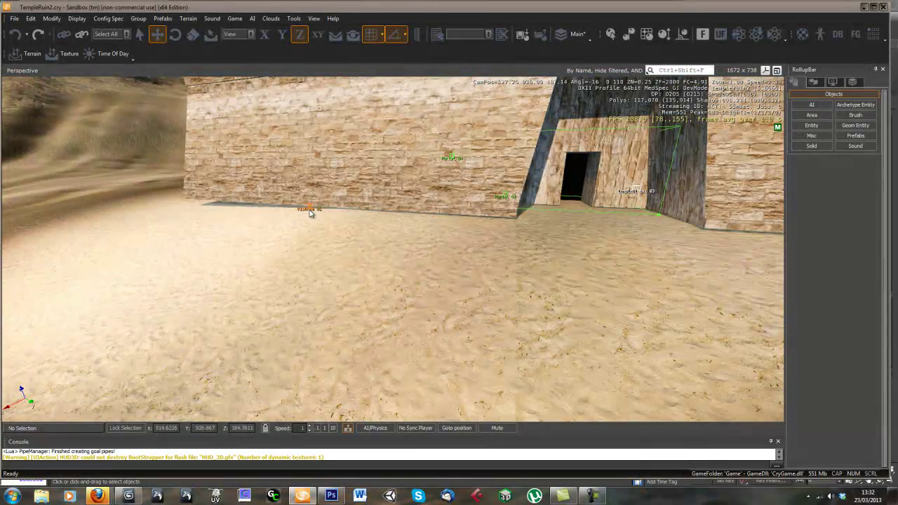
click(330, 230)
right_drag(403, 266, 405, 267)
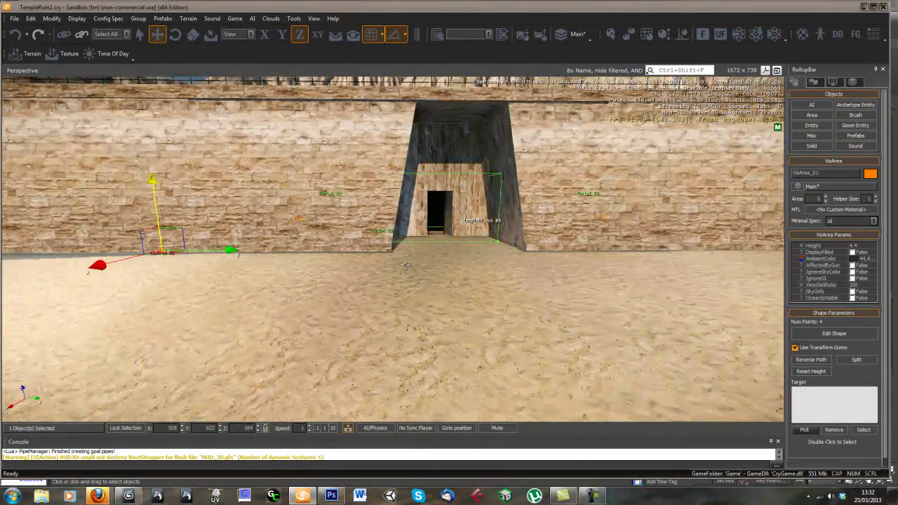
key(w)
key(d)
scroll(404, 266, up, 3)
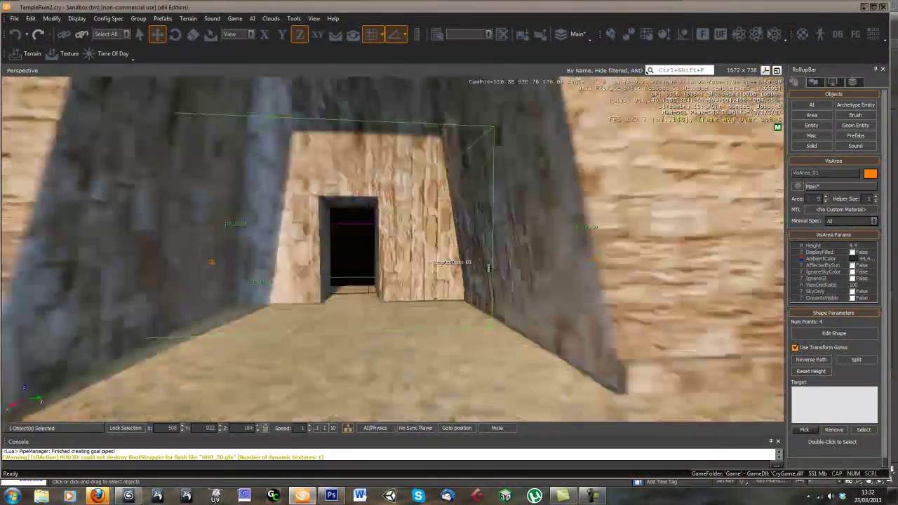
key(w)
right_drag(489, 268, 497, 290)
key(F3)
key(F3)
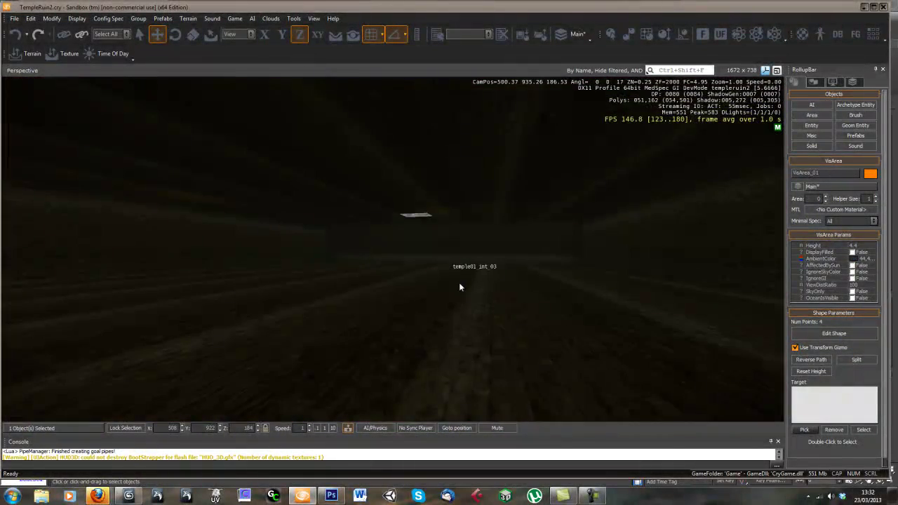
key(F3)
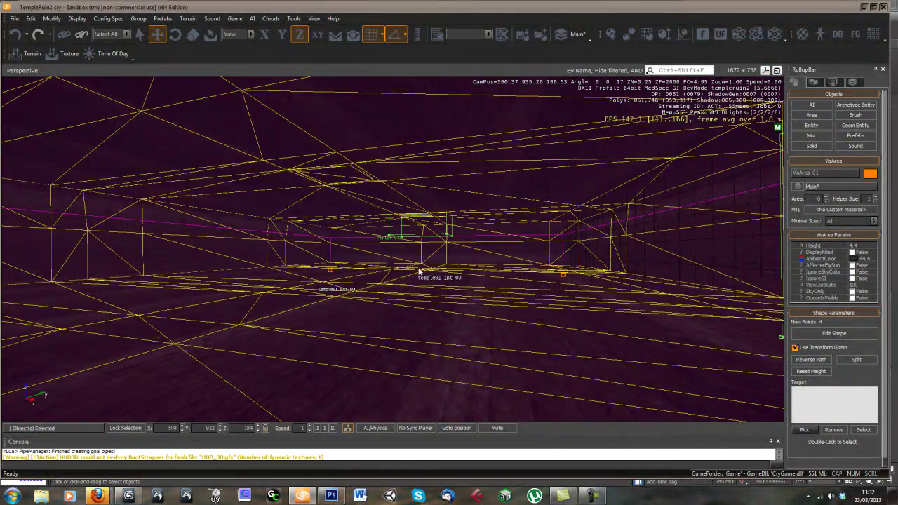
key(F3)
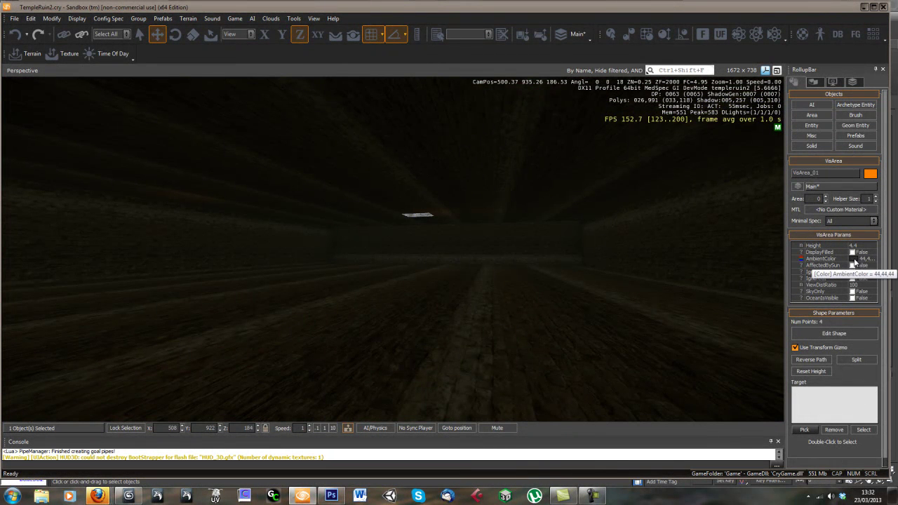
Darken the VisArea's AmbientColor to 22, 22, 22.
click(854, 262)
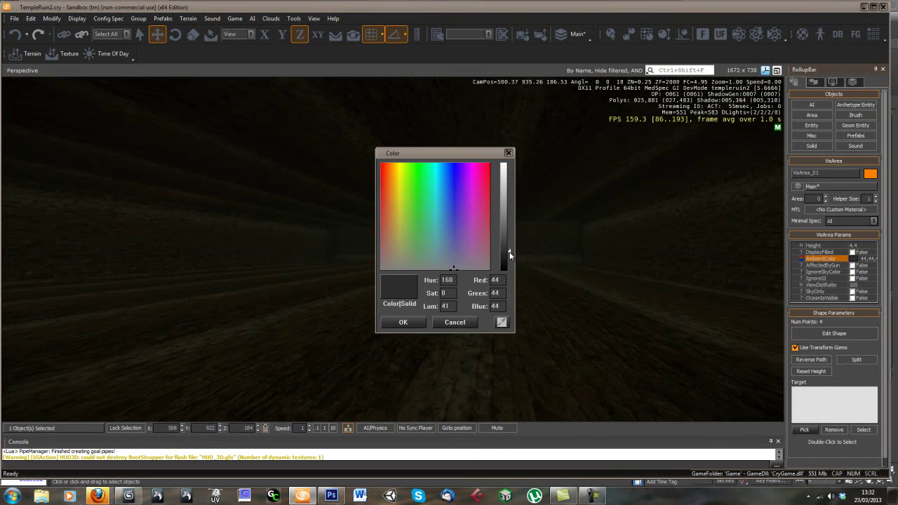
drag(510, 254, 509, 164)
click(509, 261)
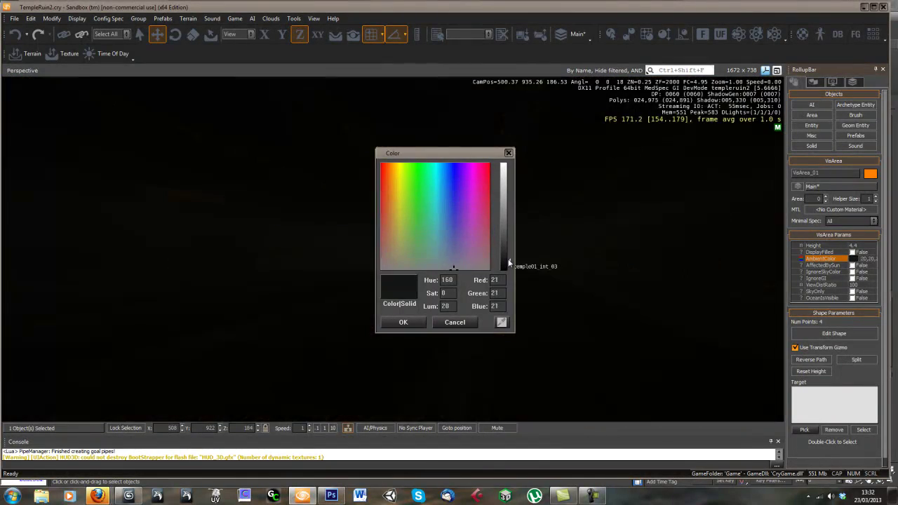
drag(509, 262, 509, 265)
drag(458, 152, 640, 169)
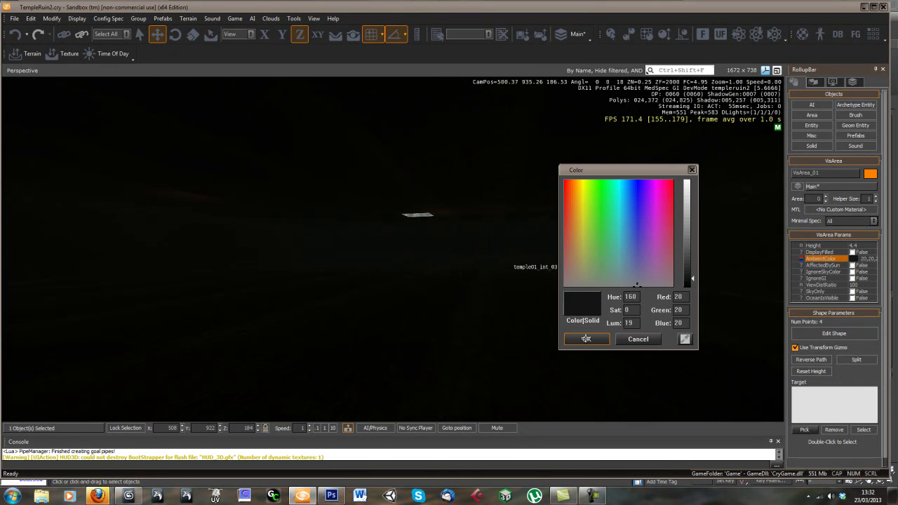
drag(691, 277, 691, 277)
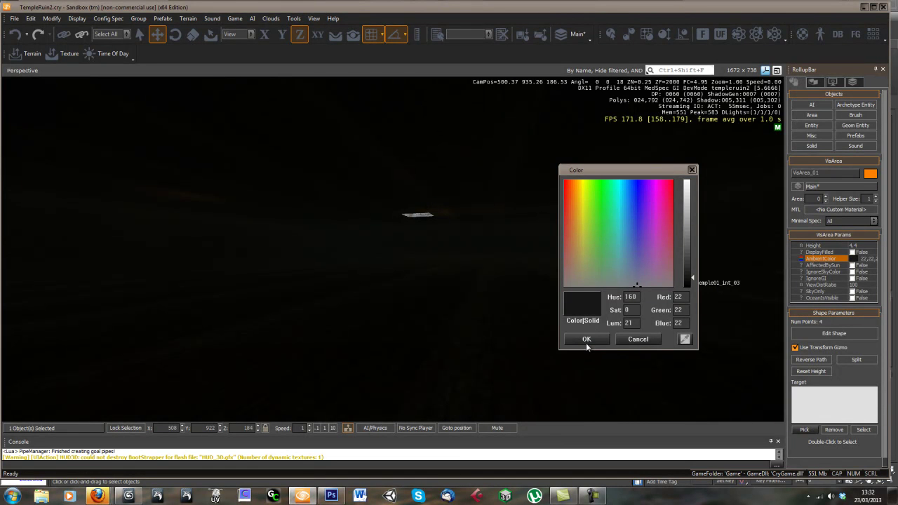
click(586, 340)
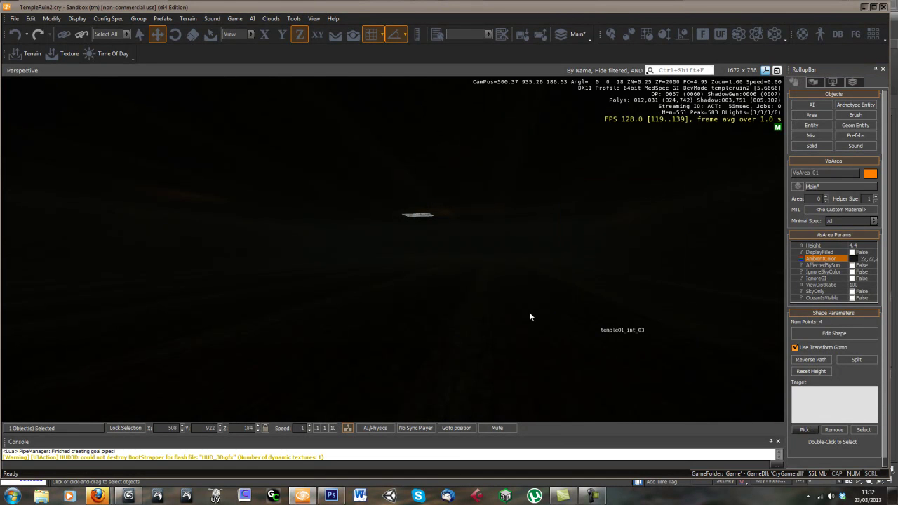
Try enabling AffectedBySun on the VisArea, examine the light through the doorway and roof openings, and turn it back off.
click(852, 266)
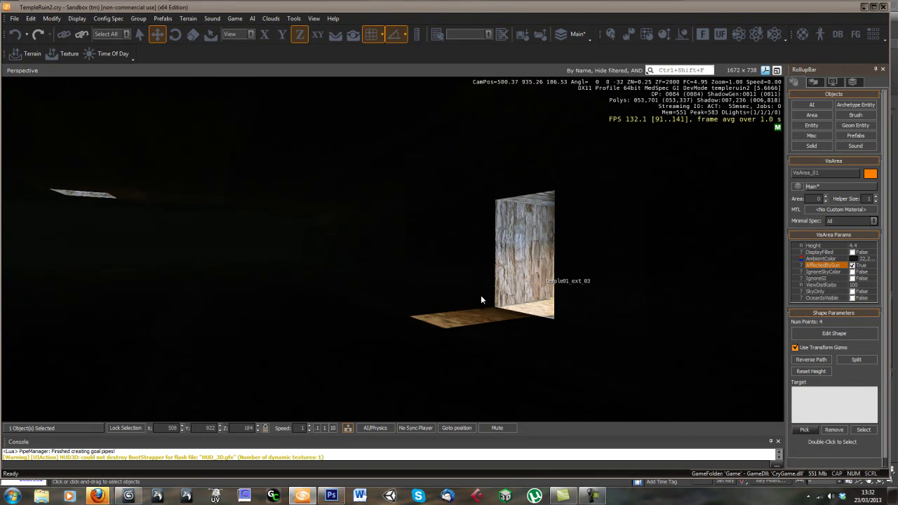
right_drag(485, 294, 596, 314)
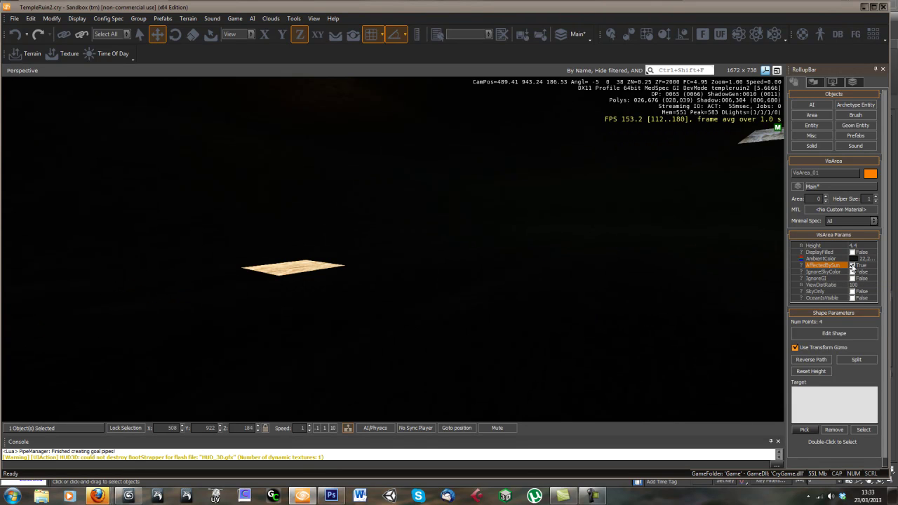
right_drag(363, 284, 603, 280)
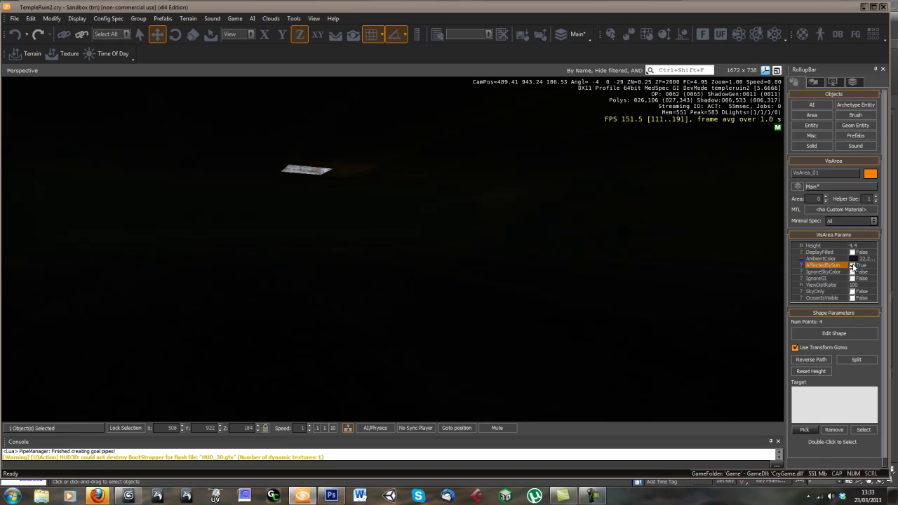
click(852, 266)
right_drag(436, 300, 435, 299)
key(w)
key(d)
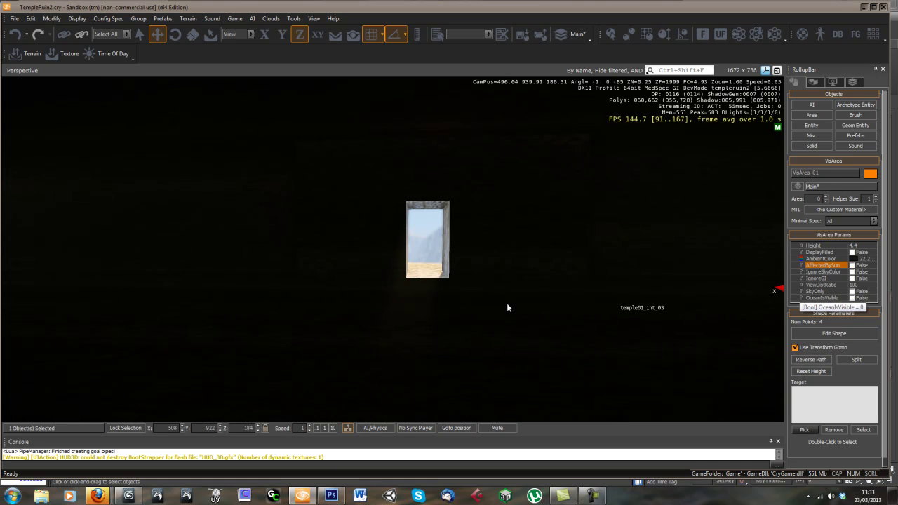
Try enabling SkyOnly on the VisArea while viewing the doorway, and turn it back off.
key(w)
right_drag(507, 303, 508, 304)
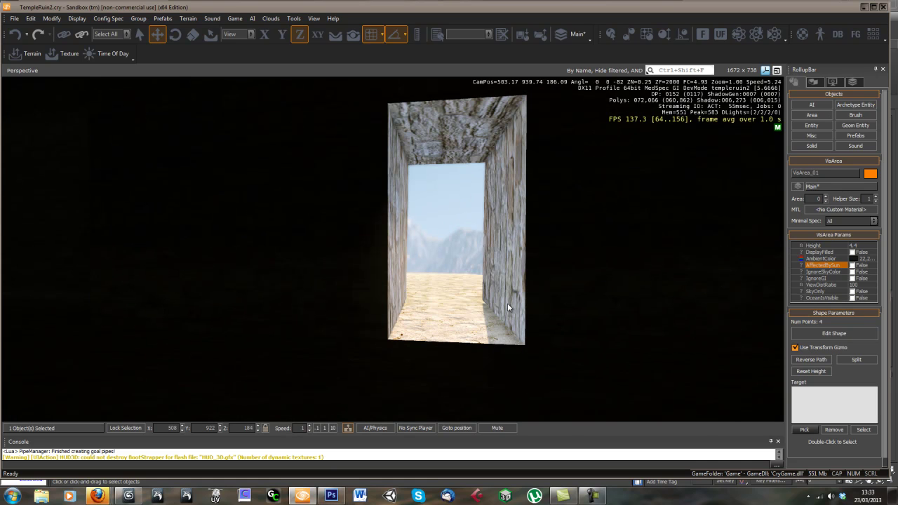
click(853, 291)
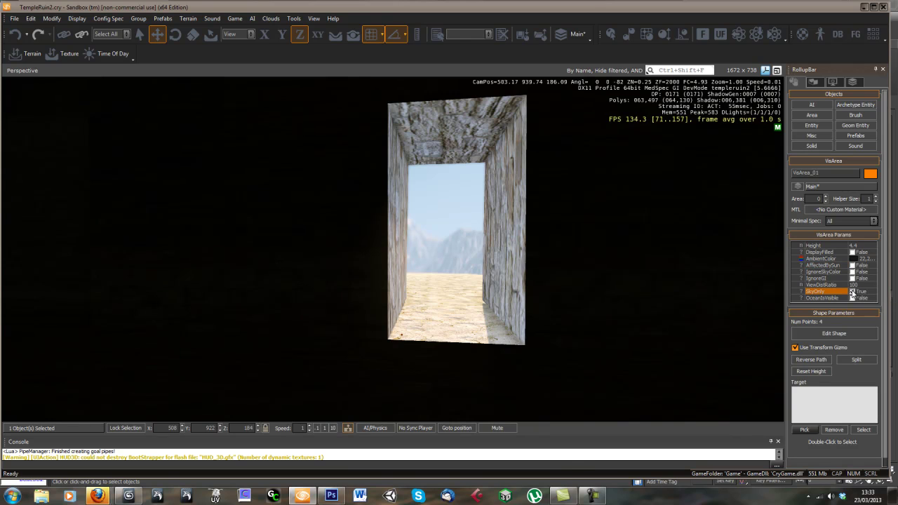
click(852, 291)
click(852, 291)
click(852, 291)
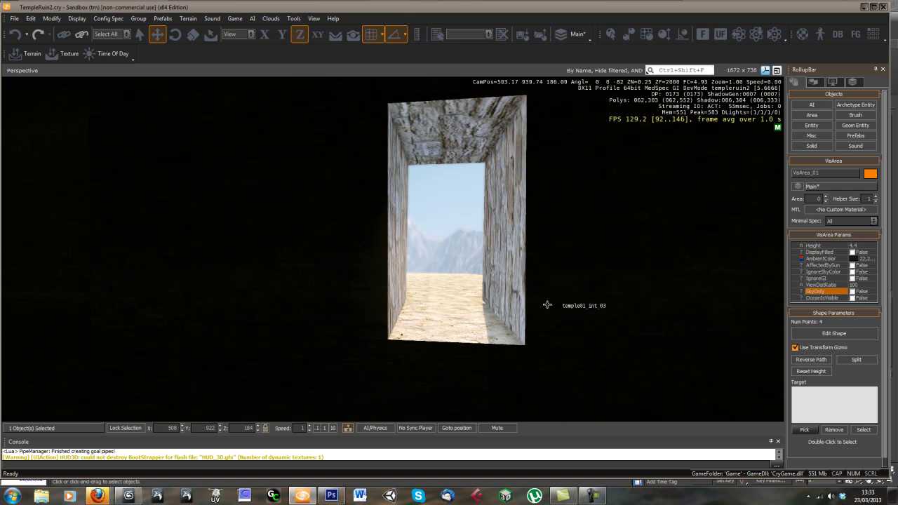
Place a Light entity from the Lights category on the temple's interior floor near the roof opening, with terrain and object snapping on.
right_drag(562, 303, 563, 303)
middle_drag(587, 308, 554, 309)
key(d)
right_drag(554, 308, 536, 302)
key(a)
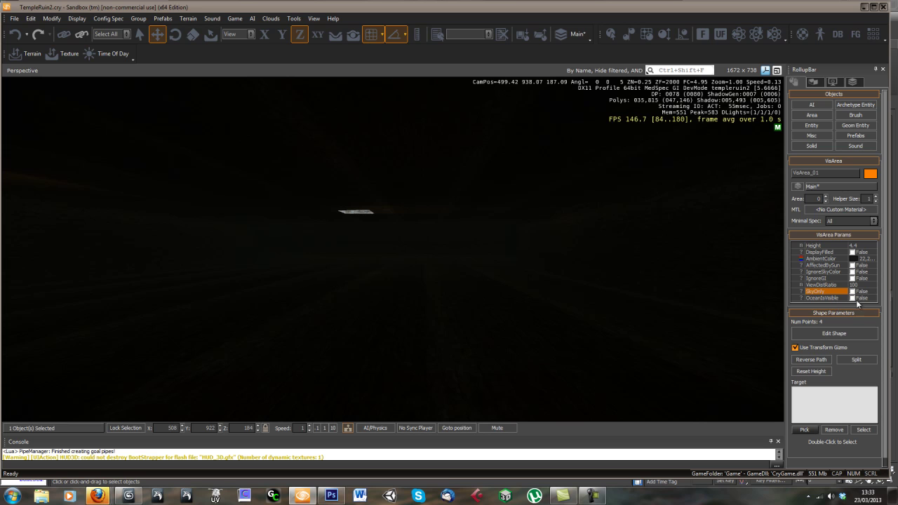
right_drag(475, 313, 431, 322)
key(w)
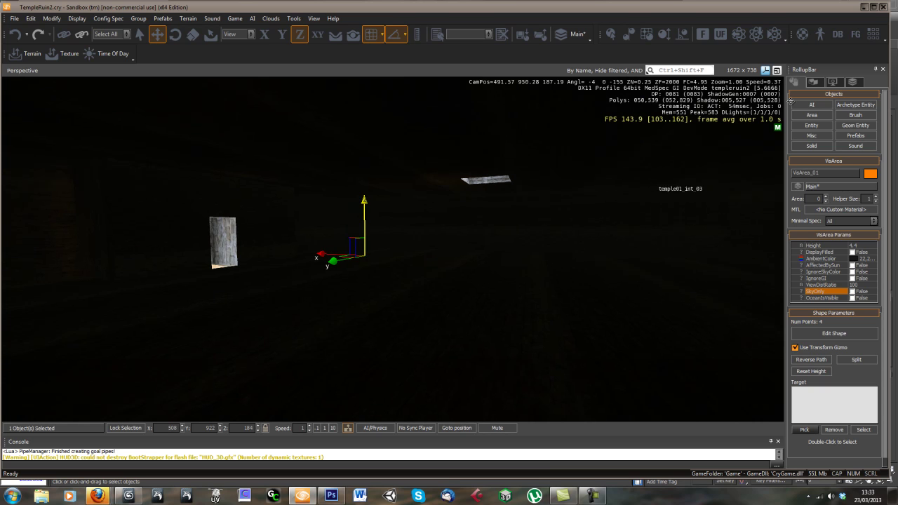
click(817, 136)
click(812, 126)
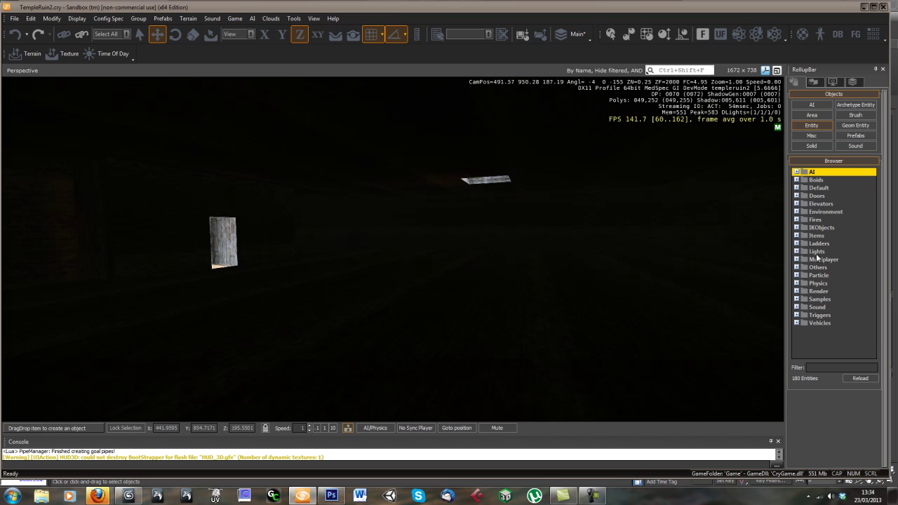
click(796, 251)
drag(818, 267, 817, 268)
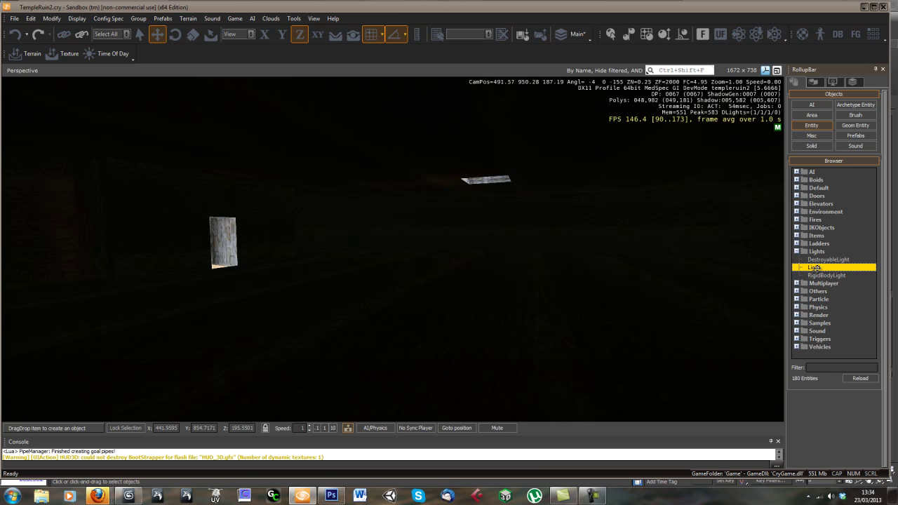
click(335, 35)
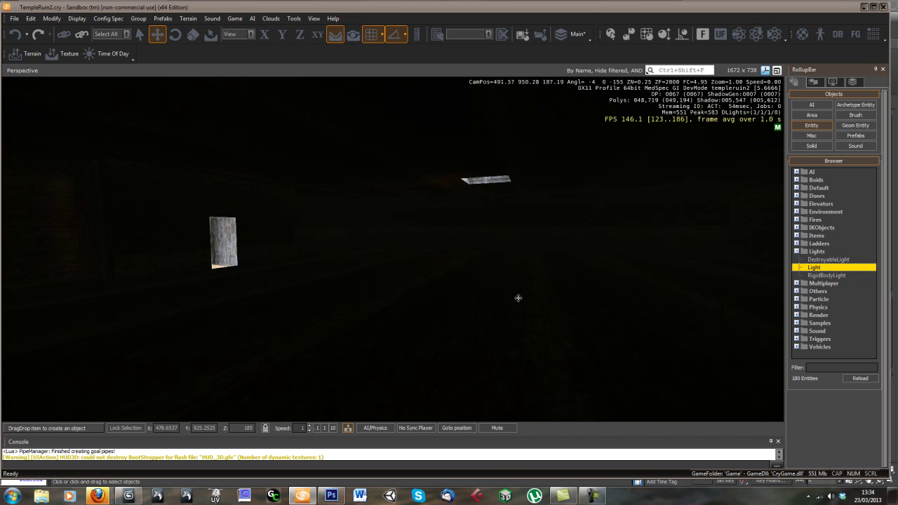
drag(518, 299, 515, 294)
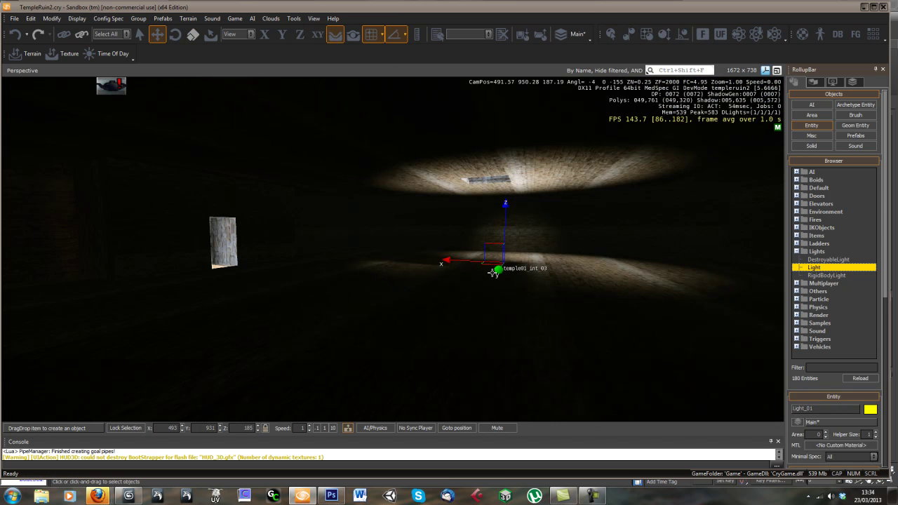
Raise the light toward the ceiling, show the helpers, and shift the light toward the roof opening.
click(495, 265)
drag(495, 245, 489, 183)
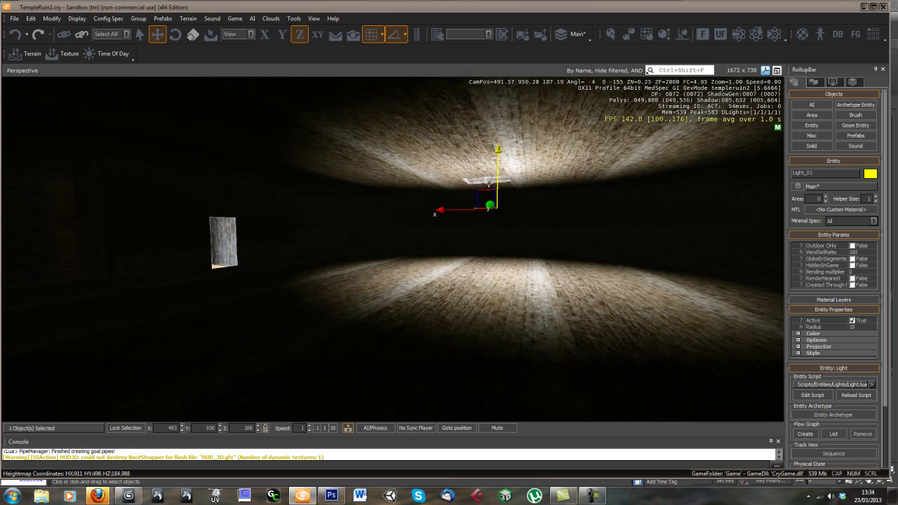
key(shift+space)
key(w)
right_drag(553, 246, 590, 249)
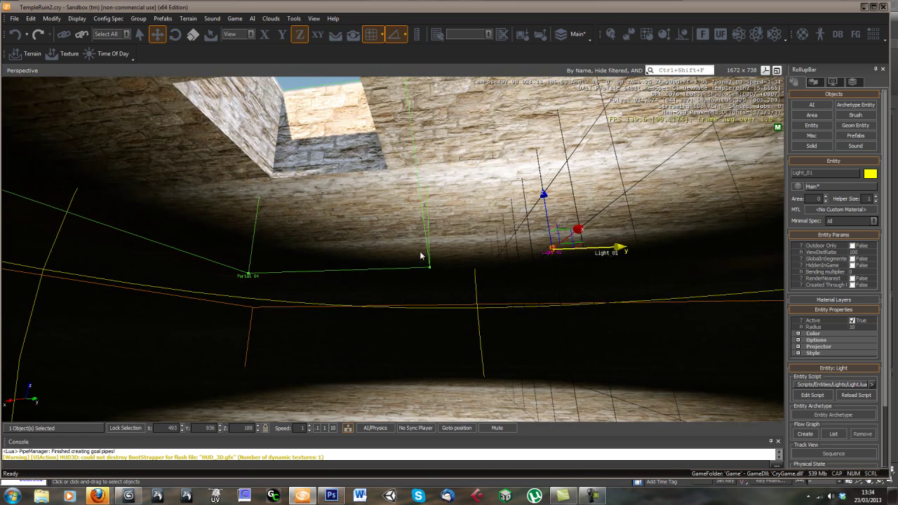
right_drag(505, 270, 271, 256)
key(d)
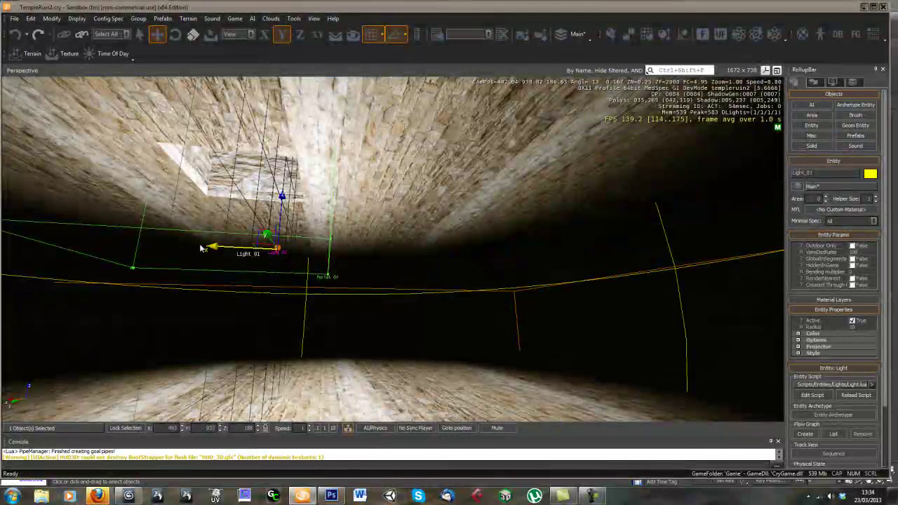
drag(202, 249, 186, 247)
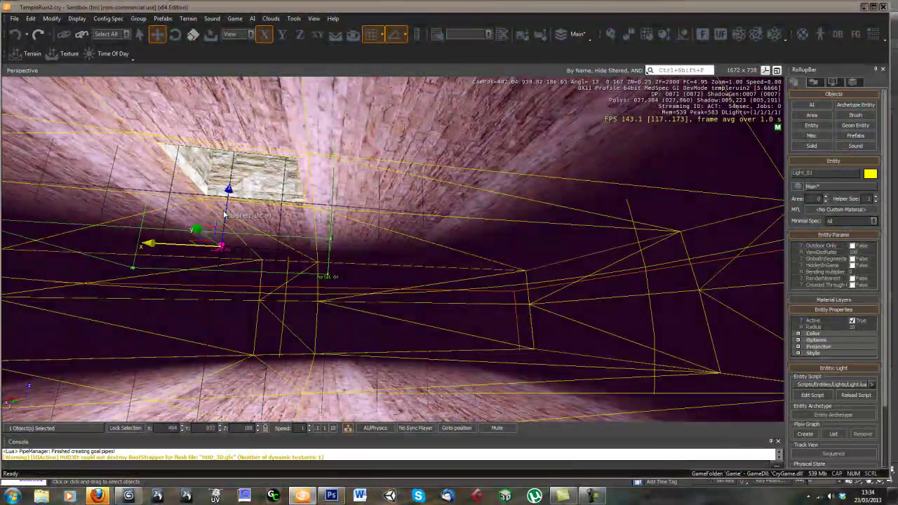
drag(225, 214, 229, 166)
Centre the light within the roof opening without grid snapping, and fine-tune its height to about Z 189.2.
key(a)
right_drag(255, 232, 248, 229)
middle_drag(247, 229, 252, 248)
right_drag(253, 250, 252, 249)
key(w)
key(w)
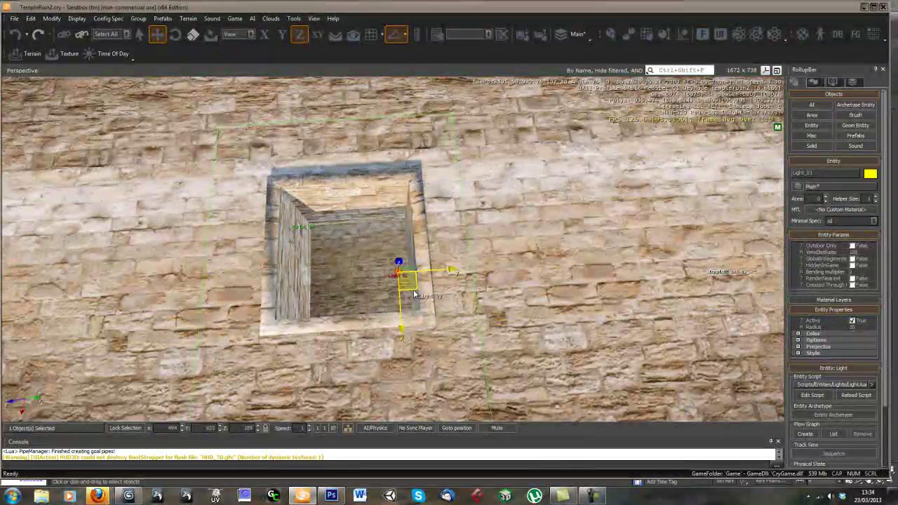
drag(417, 293, 373, 293)
key(w)
right_drag(394, 295, 391, 290)
key(s)
key(w)
mouse_move(341, 127)
mouse_down()
mouse_move(342, 160)
mouse_move(341, 119)
mouse_up()
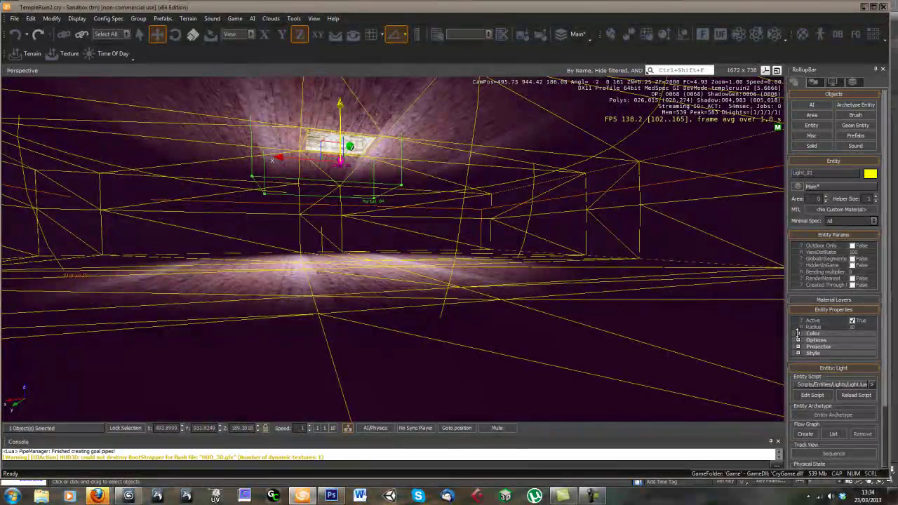
Set the light's Radius to 12.38 and its DiffuseMultiplier to 0.2, and save the level.
click(798, 333)
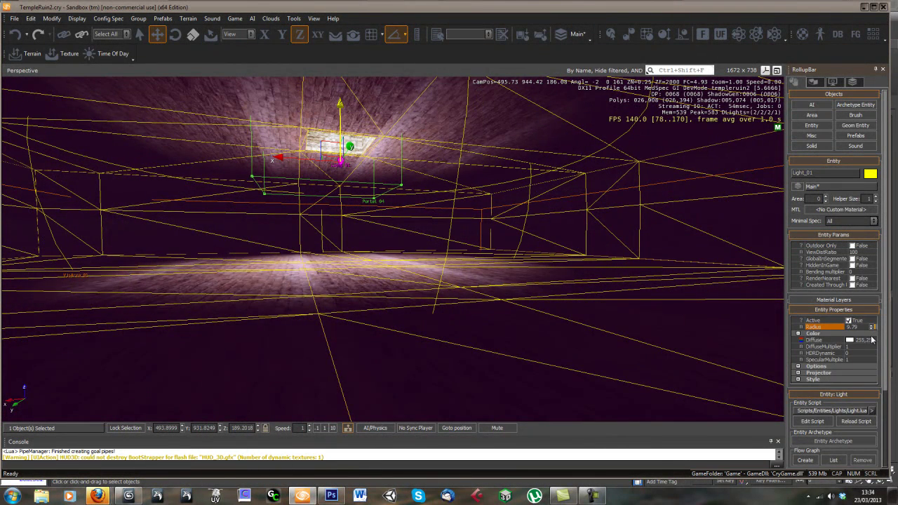
drag(864, 291, 853, 261)
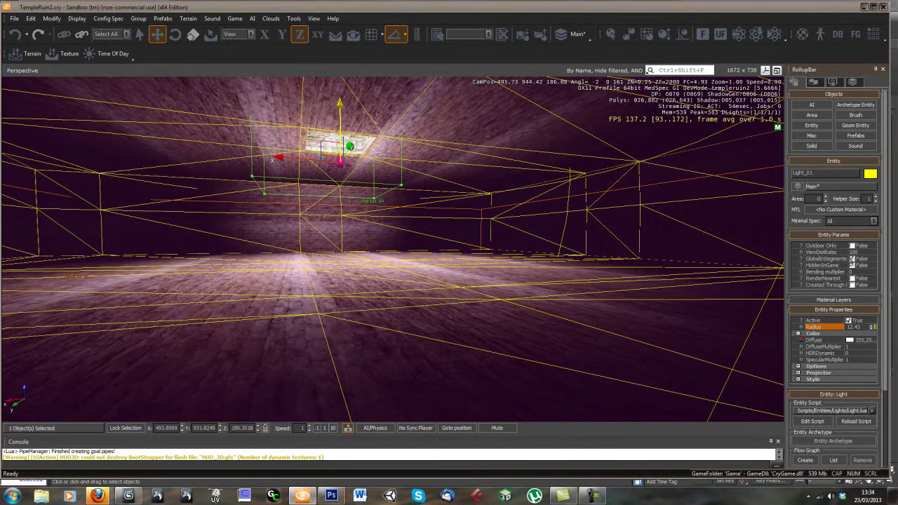
drag(851, 260, 848, 320)
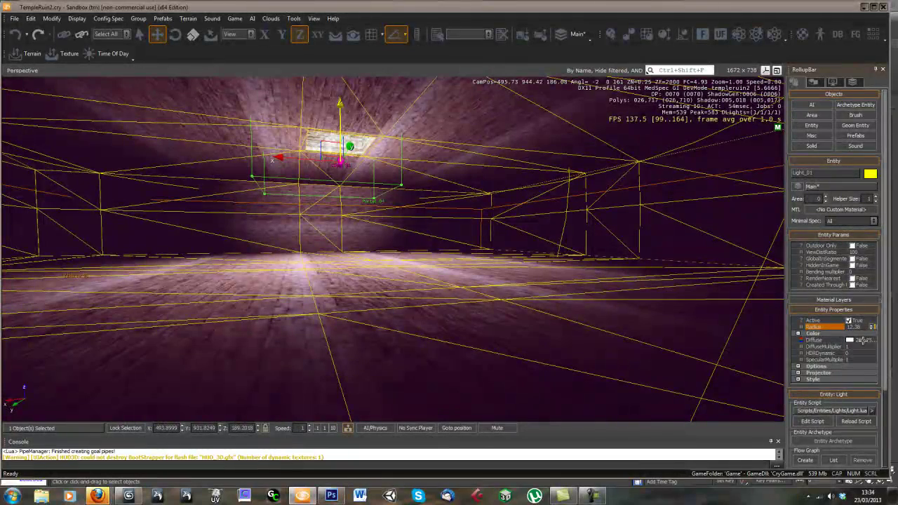
drag(872, 349, 872, 353)
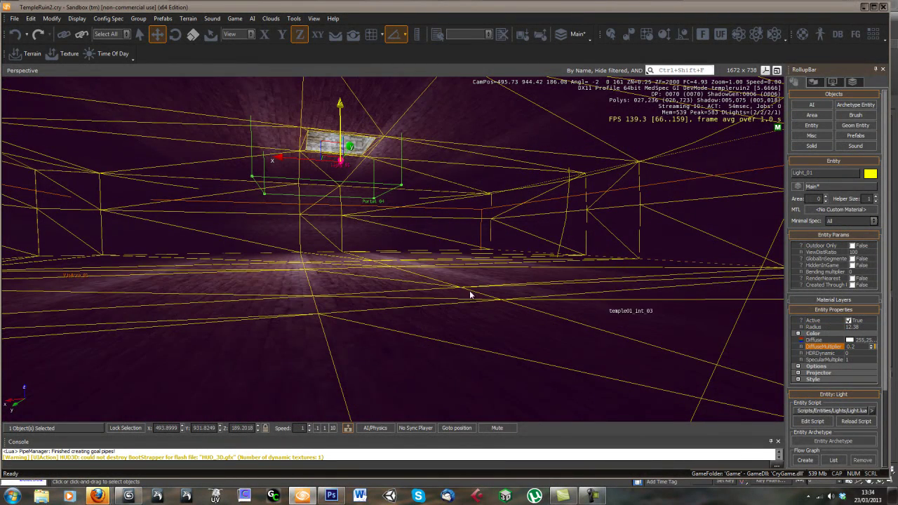
right_drag(421, 275, 461, 280)
key(d)
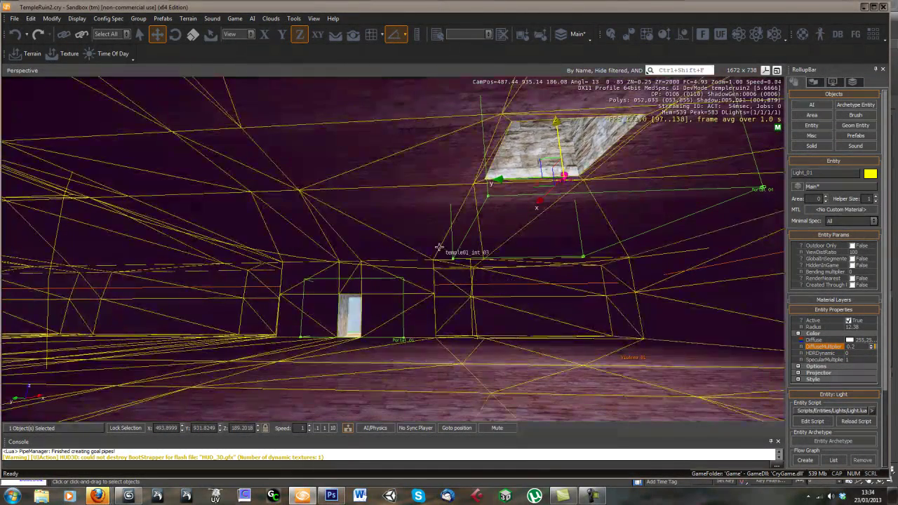
key(ctrl+s)
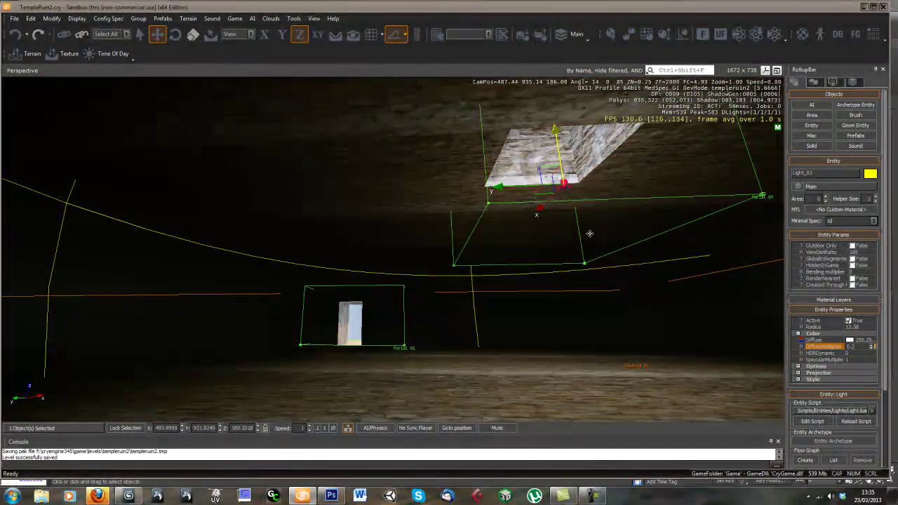
Clone the light and move the copy along Y to the other roof opening, at about Y 962.16.
right_drag(590, 233, 585, 232)
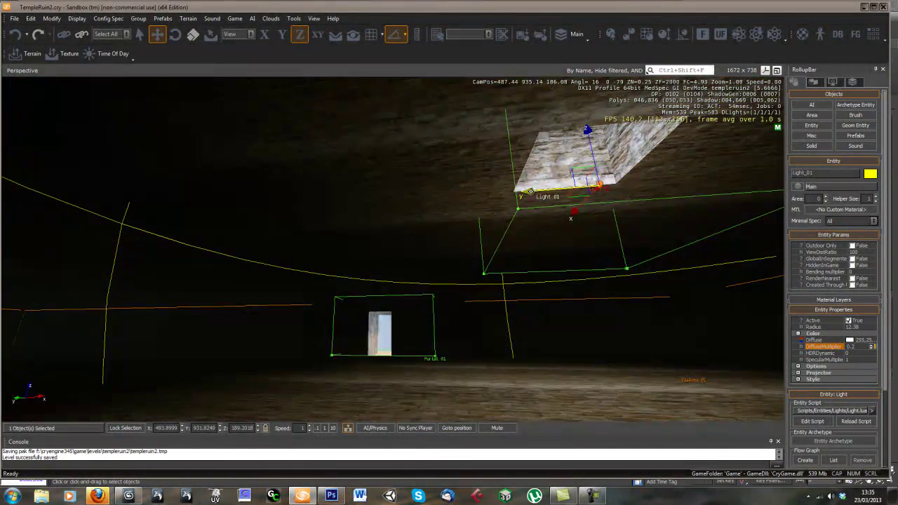
key(ctrl+c)
click(472, 197)
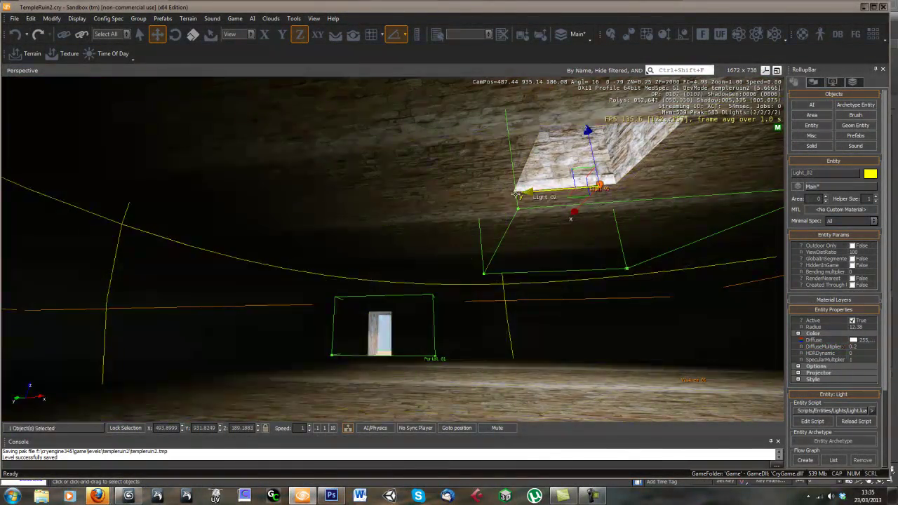
drag(528, 191, 11, 274)
key(a)
right_drag(286, 285, 286, 279)
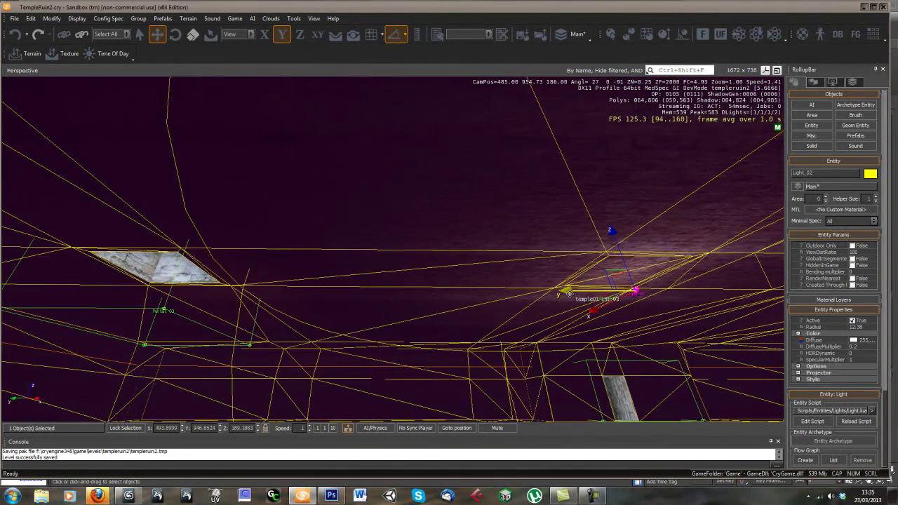
drag(569, 294, 239, 302)
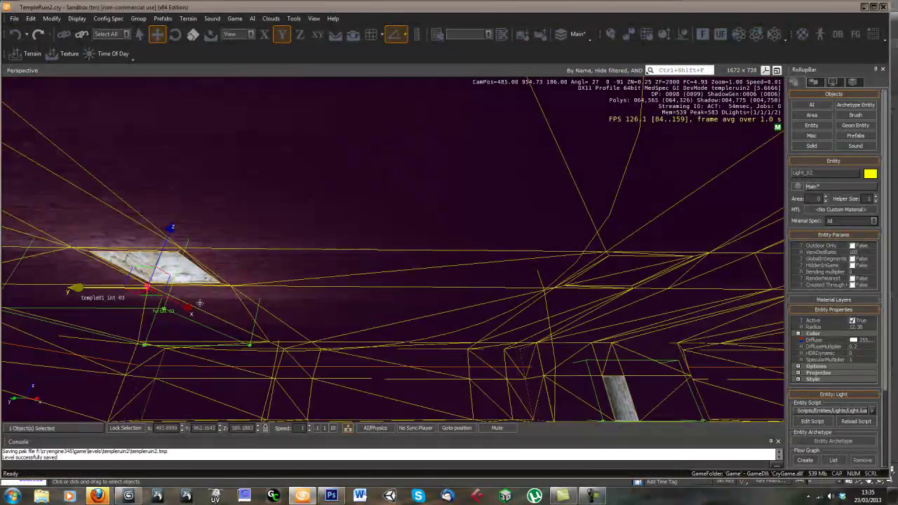
Clone the light again, lower the copy to about Z 185.79, and shift it along X toward the doorway.
right_drag(240, 301, 268, 293)
key(ctrl+c)
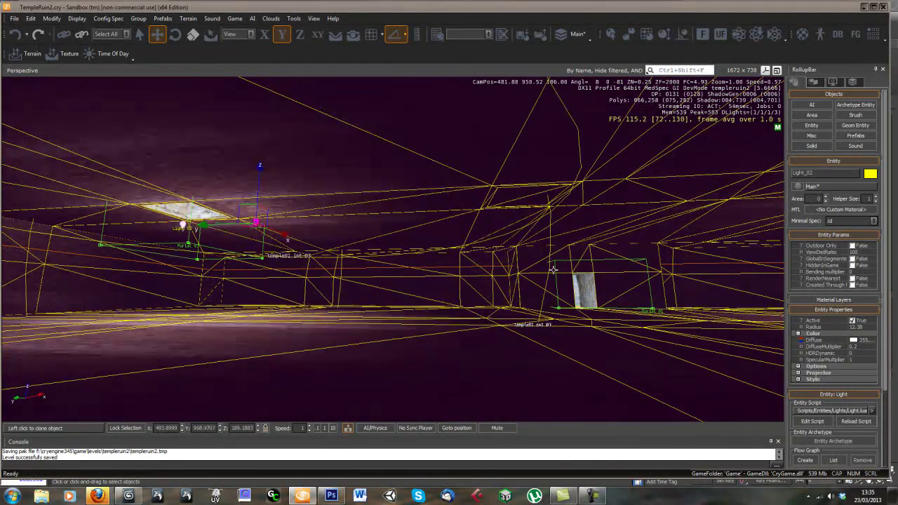
click(669, 170)
drag(661, 167, 663, 253)
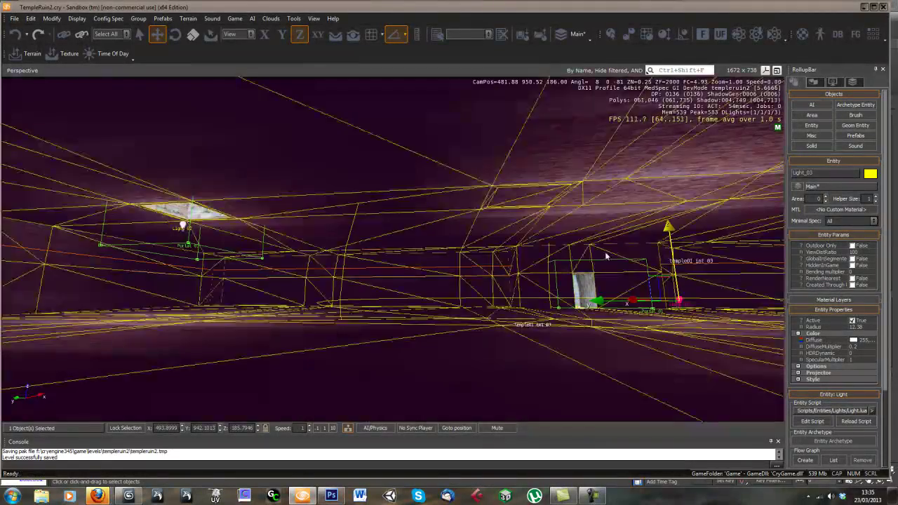
right_drag(663, 256, 419, 246)
drag(419, 247, 262, 230)
Position the cloned light just inside the doorway, at about X 502.62, Y 939.21.
key(w)
right_drag(368, 224, 373, 224)
key(s)
key(s)
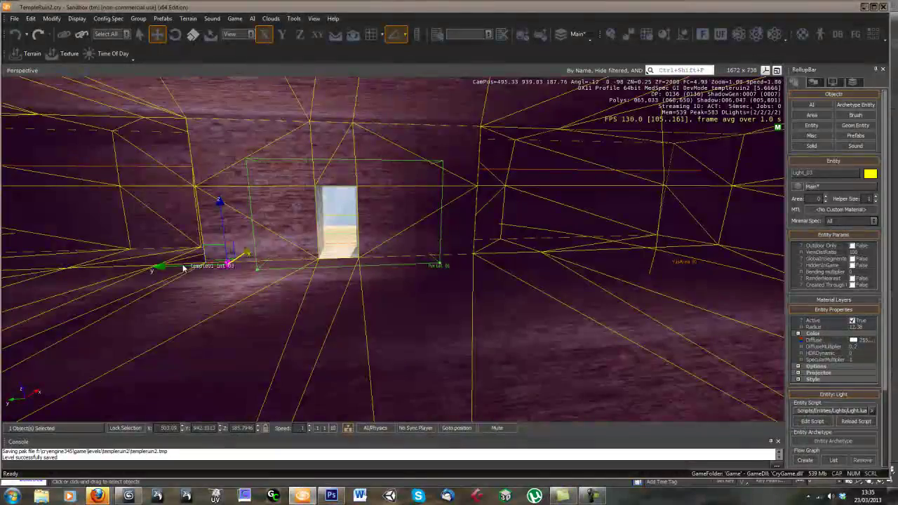
drag(191, 267, 303, 274)
key(a)
right_drag(305, 273, 309, 275)
key(s)
key(w)
drag(240, 277, 269, 279)
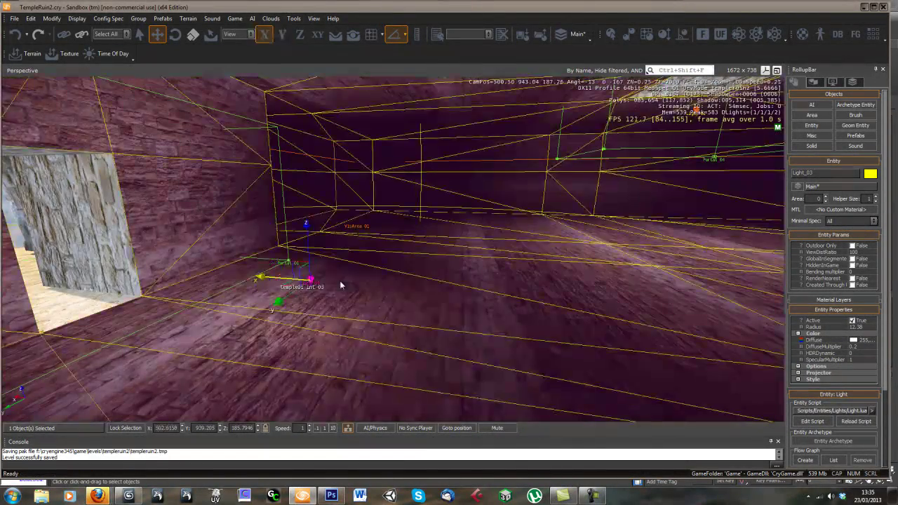
Examine the lighting around the doorway and across the temple interior from several viewpoints.
key(d)
mouse_move(337, 283)
right_down()
mouse_move(356, 282)
mouse_move(347, 284)
right_up()
key(d)
key(a)
key(d)
key(w)
key(s)
key(a)
key(w)
Walk through the lit interior in game mode, look up at the roof opening, and return to the editor.
key(ctrl+g)
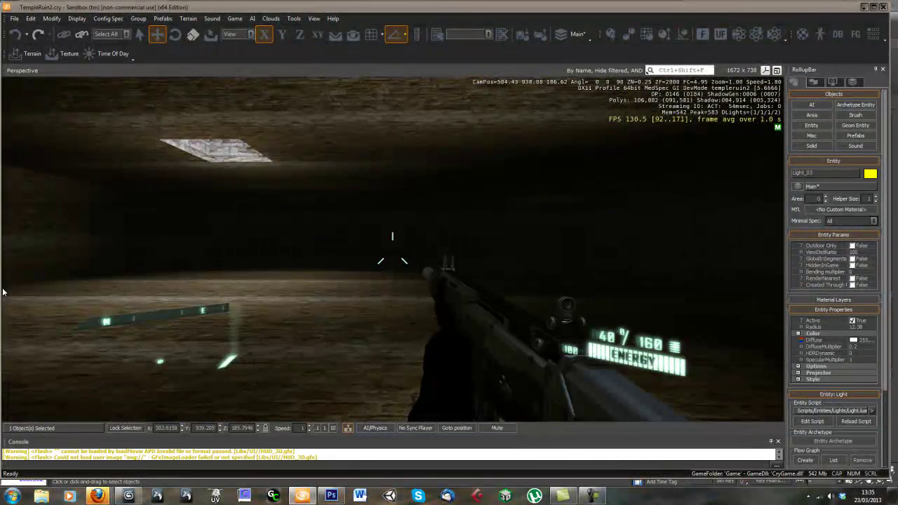
key(w)
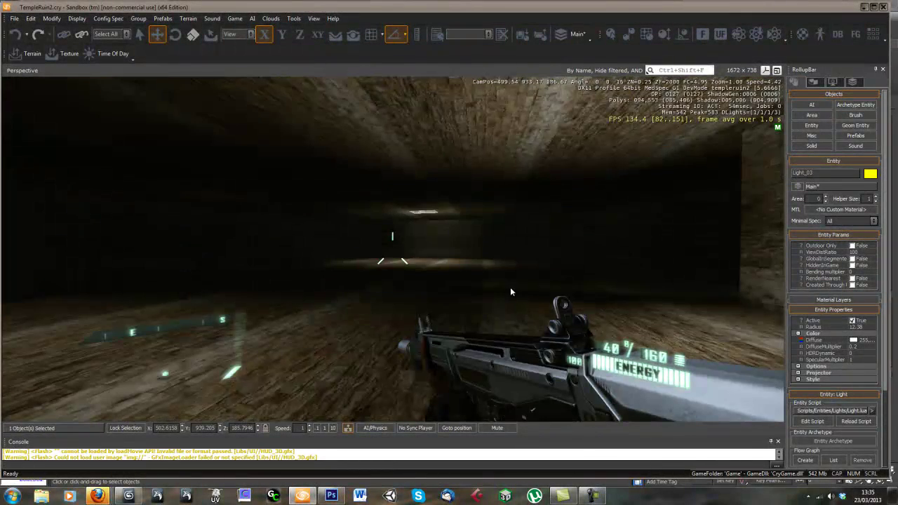
key(w)
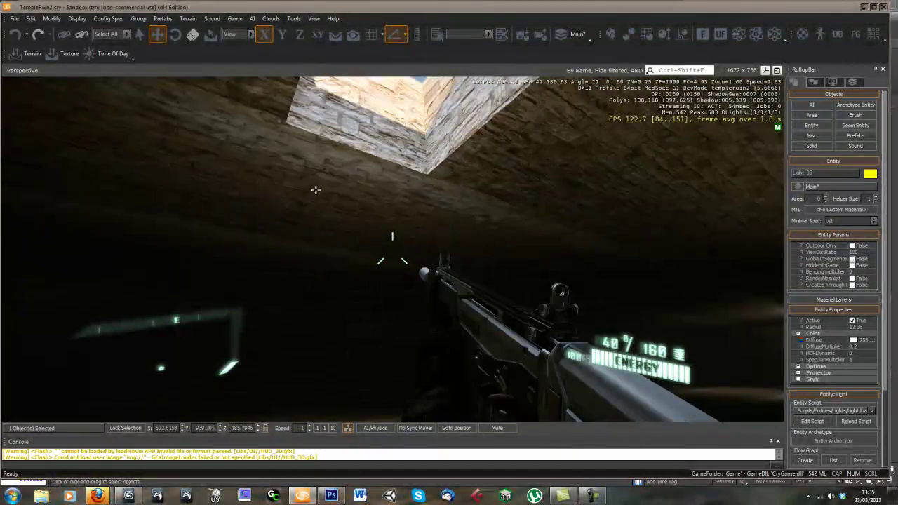
key(Escape)
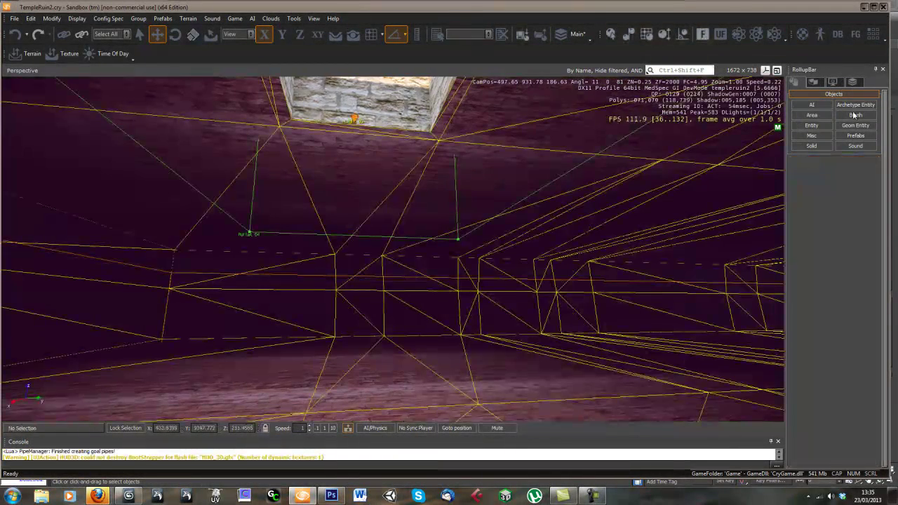
Review the entity properties and expanded Options of the soft light under the roof opening farther from the doorway.
click(811, 127)
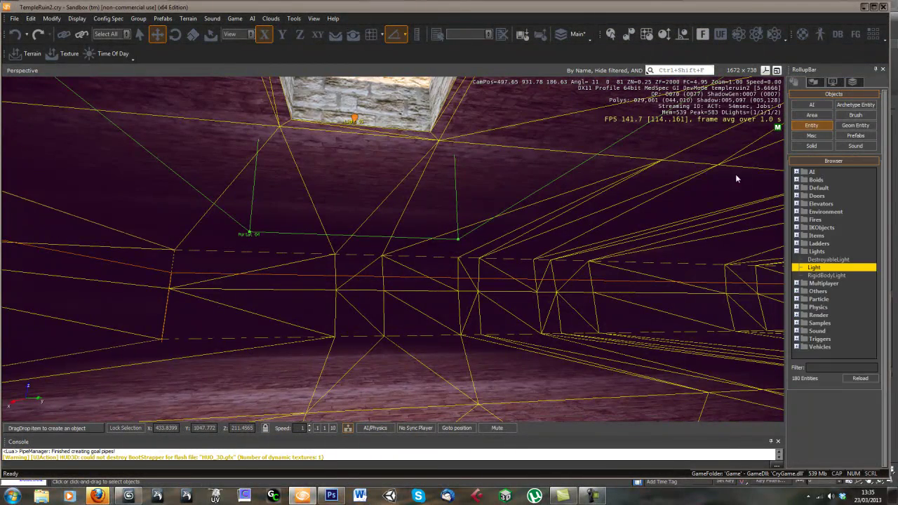
right_drag(590, 250, 453, 259)
click(455, 229)
right_drag(399, 280, 392, 281)
key(a)
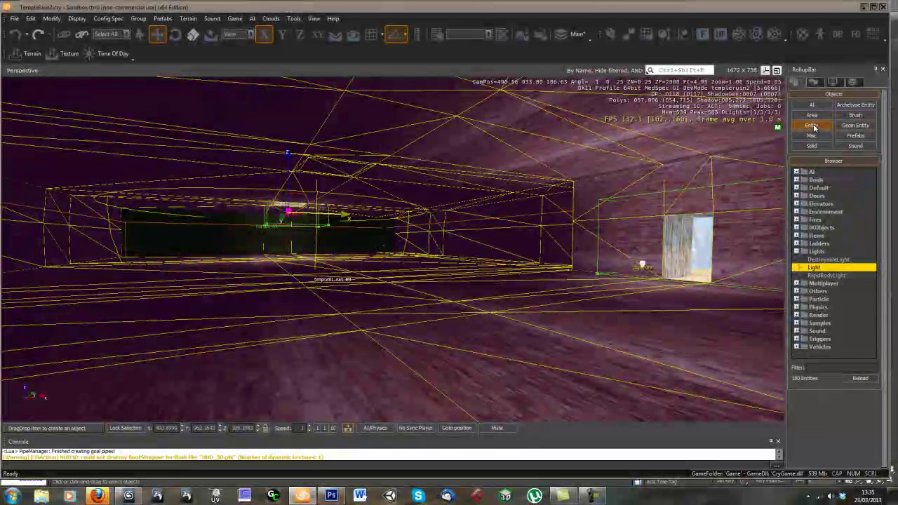
click(533, 276)
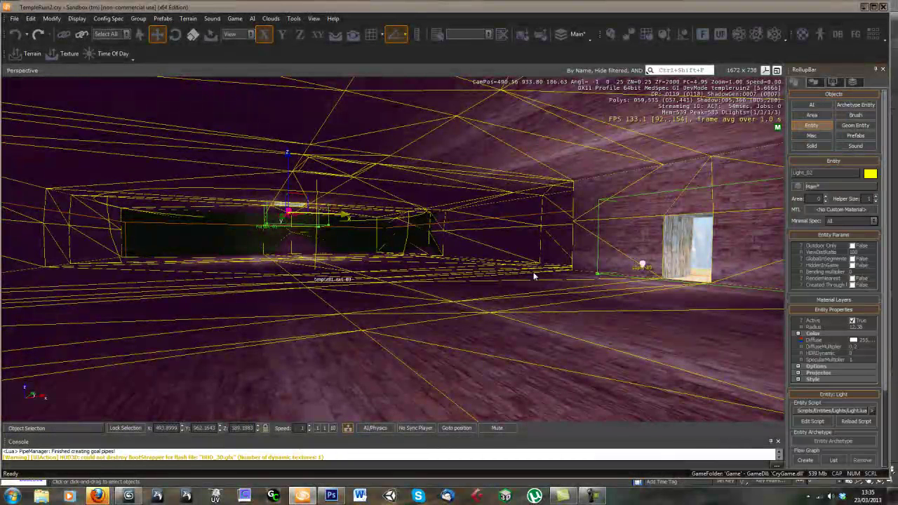
click(798, 367)
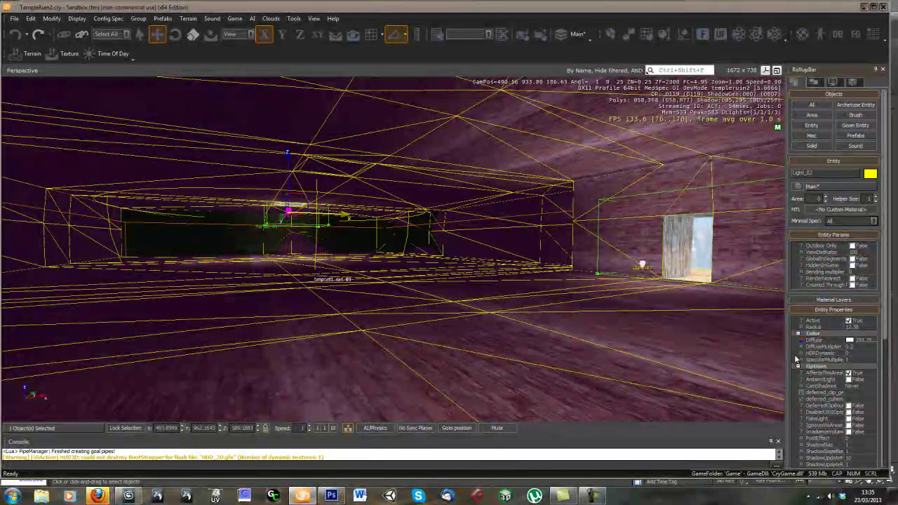
click(799, 366)
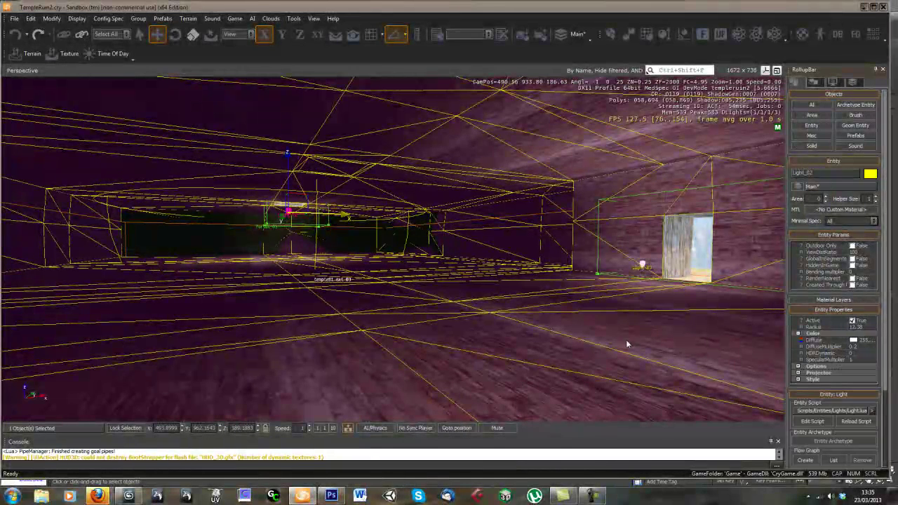
Filter the brushes by "beam" and place the beam object from the lights folder on the temple's interior floor.
key(a)
right_drag(479, 309, 477, 311)
key(w)
click(812, 125)
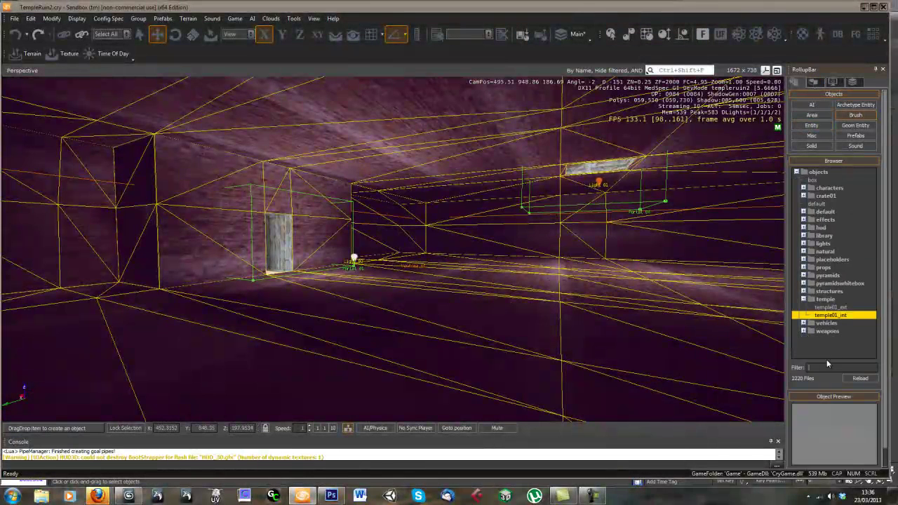
text(beam)
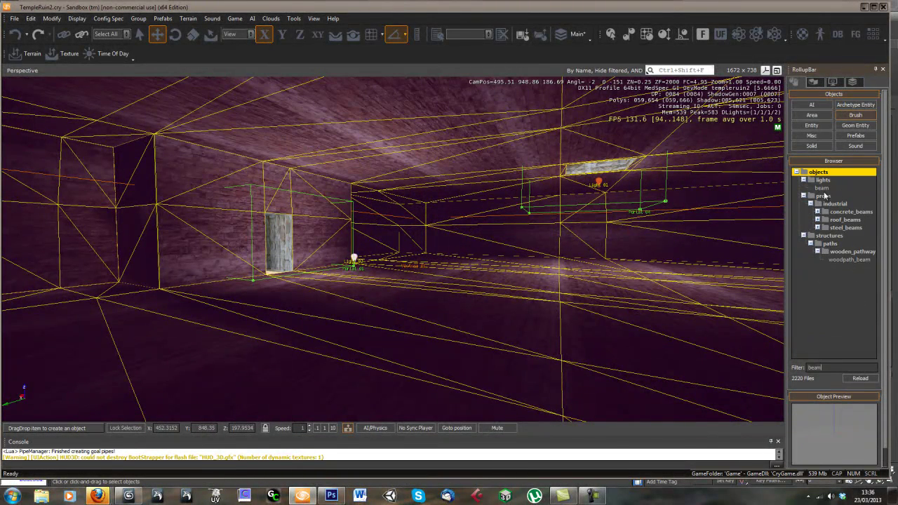
click(821, 188)
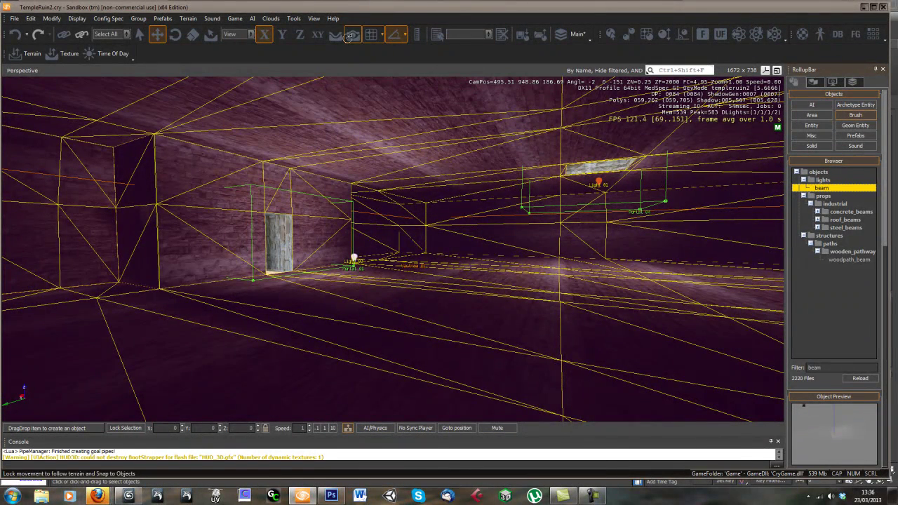
mouse_move(431, 250)
mouse_down()
mouse_move(434, 317)
mouse_move(501, 302)
mouse_up()
Rotate the beam brush to about -175 degrees around its local Z axis.
key(3)
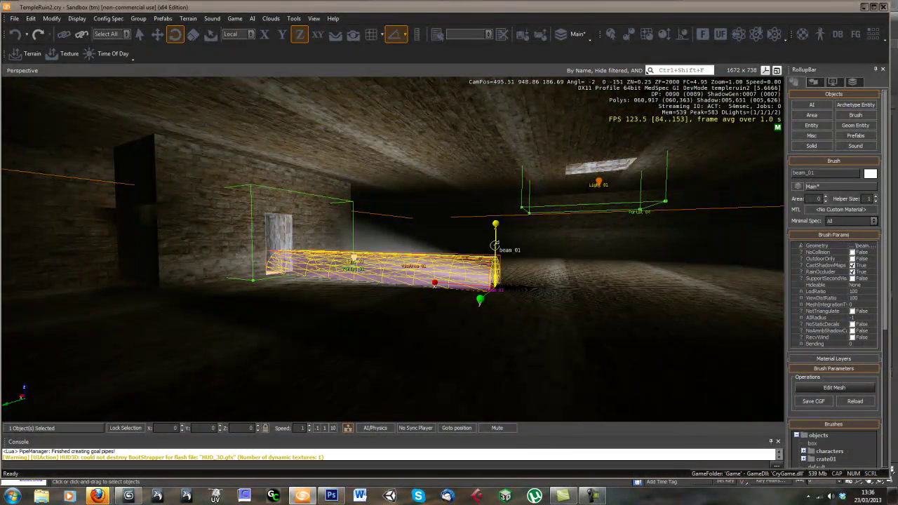
drag(496, 245, 480, 327)
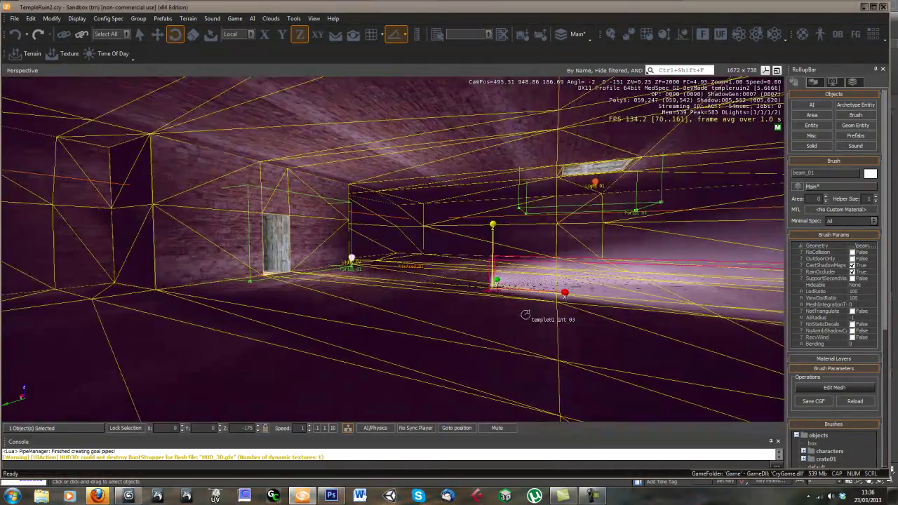
key(s)
right_drag(526, 315, 526, 314)
key(w)
right_drag(458, 294, 418, 277)
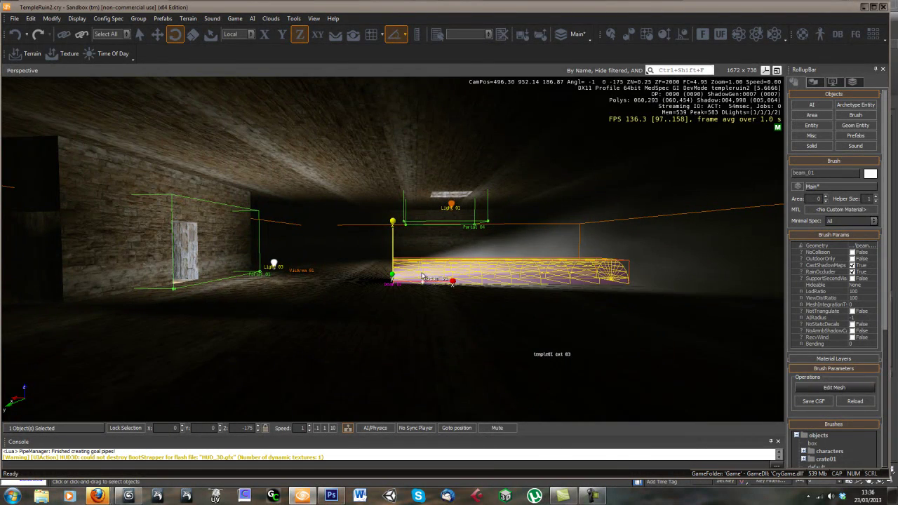
Move the beam into the doorway so it shines inward, at about X 507.53, Y 939.21, Z 186.24.
key(1)
drag(377, 270, 83, 244)
key(d)
right_drag(449, 264, 425, 264)
key(d)
key(w)
key(s)
drag(407, 261, 394, 261)
right_drag(360, 277, 359, 279)
key(a)
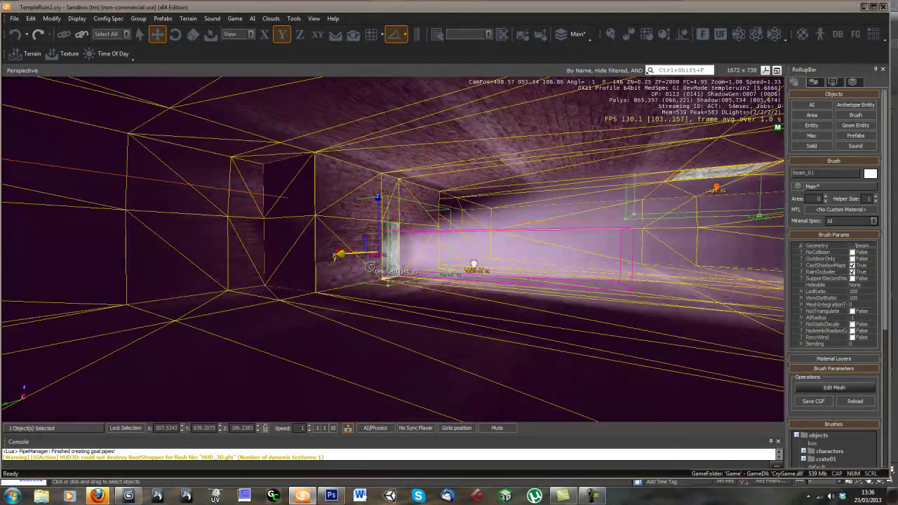
Clone the doorway beam and move the copy into the room, to about X 498.37, Y 932.36.
key(ctrl+c)
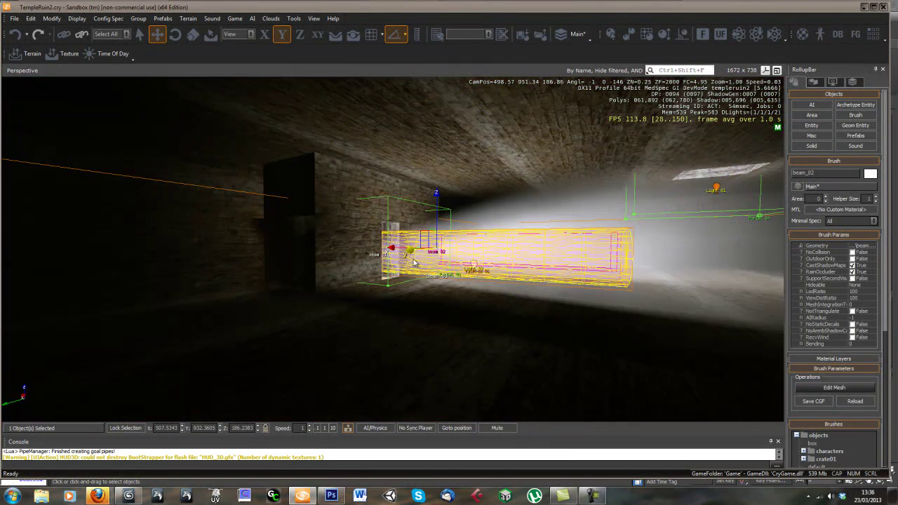
drag(394, 248, 551, 276)
right_drag(551, 276, 548, 277)
key(d)
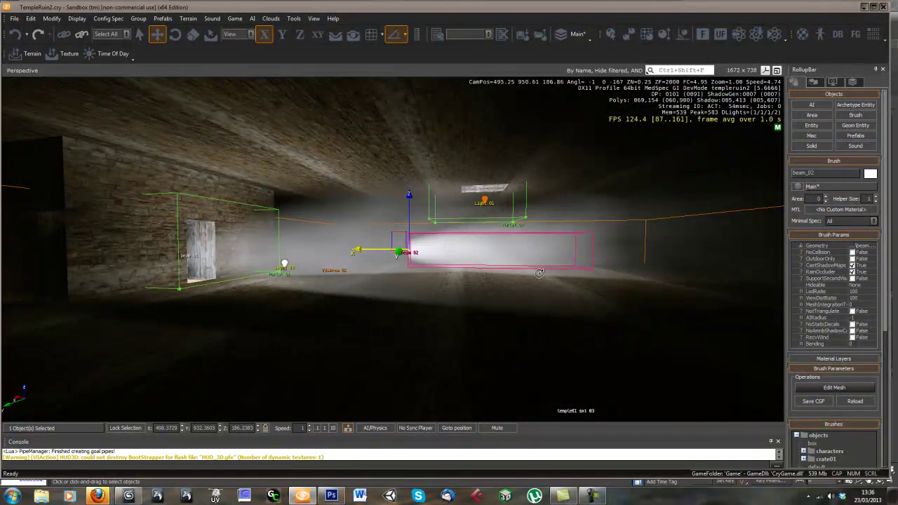
Rotate the cloned beam so that it points straight down to the floor.
key(2)
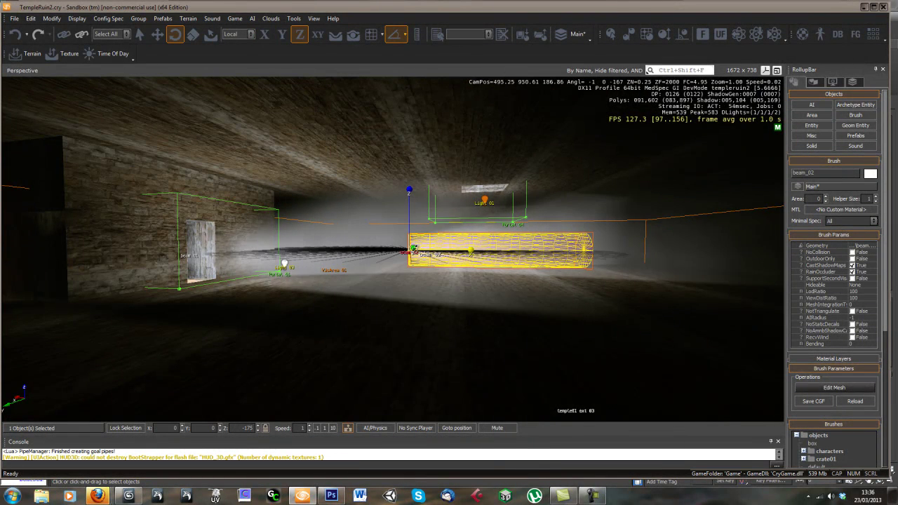
key(a)
right_drag(414, 249, 401, 253)
key(w)
drag(378, 249, 373, 207)
key(d)
right_drag(373, 206, 392, 240)
Position the downward beam in the nearby roof opening, at about X 494.24, Y 932.04, Z 191.08.
key(1)
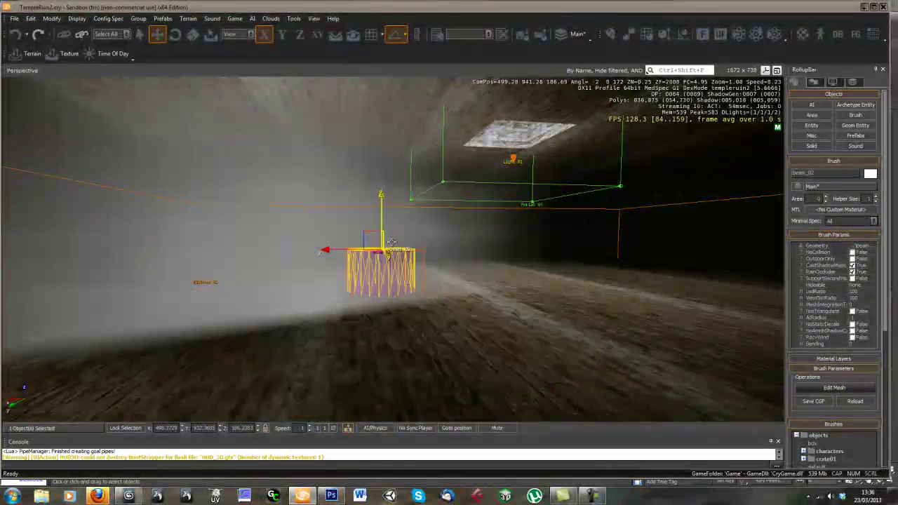
drag(373, 239, 499, 104)
right_drag(472, 167, 469, 170)
key(a)
drag(450, 167, 441, 166)
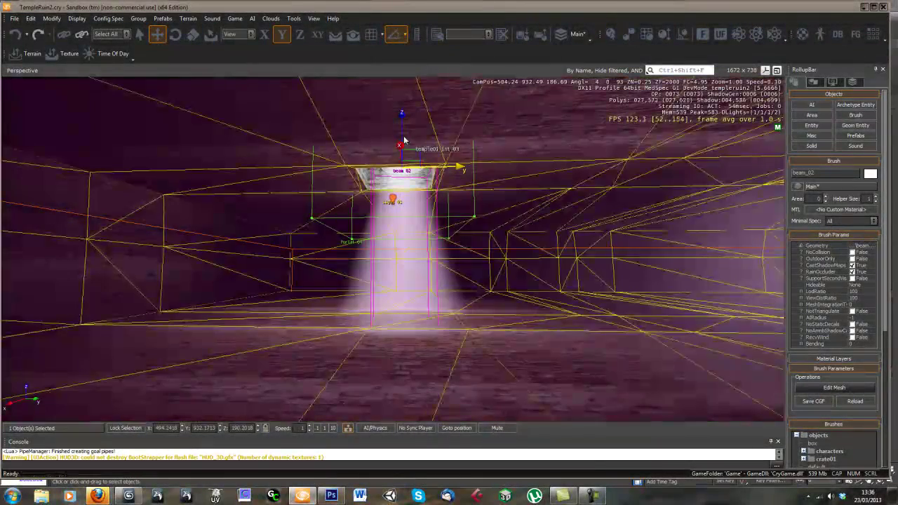
drag(401, 138, 400, 120)
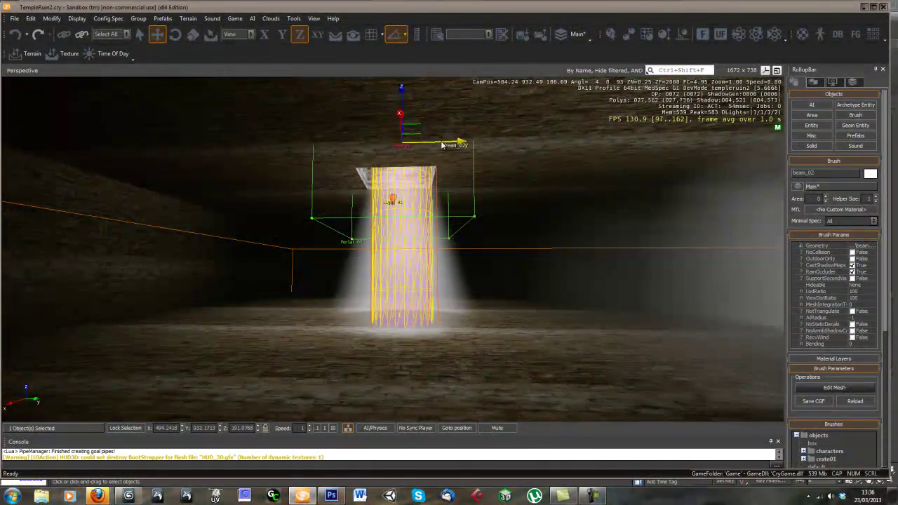
drag(444, 145, 439, 148)
Clone the roof beam and shift the copy along Y to about 961.55, under the other roof opening.
key(d)
mouse_move(472, 208)
right_down()
mouse_move(479, 212)
mouse_move(470, 209)
right_up()
key(s)
key(w)
key(a)
key(d)
key(s)
key(w)
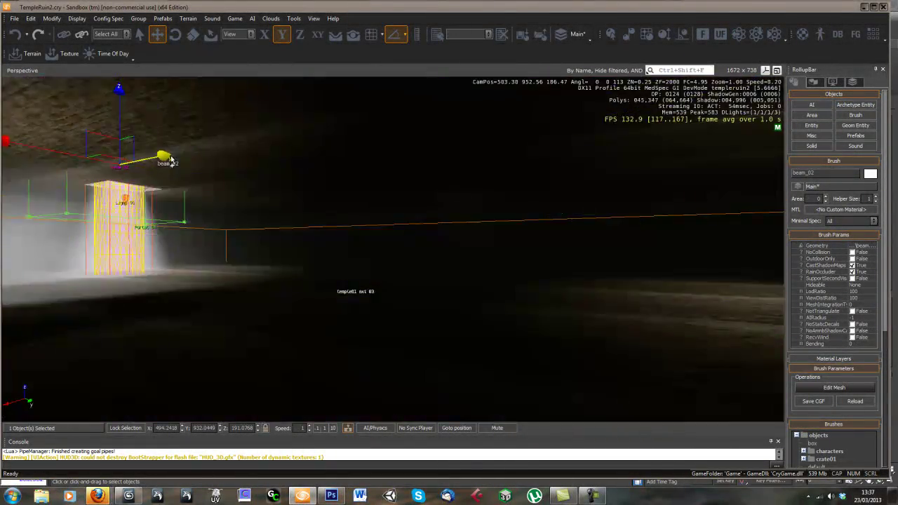
key(ctrl+c)
click(504, 161)
right_drag(474, 177, 598, 261)
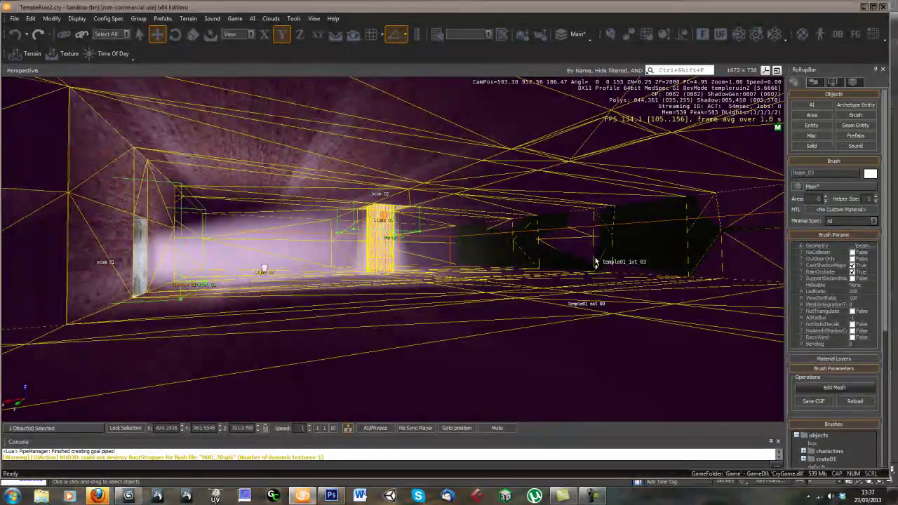
Enter game mode, walk past the light beams inside the temple, and go out through the doorway.
key(ctrl+g)
key(w)
key(a)
key(w)
key(w)
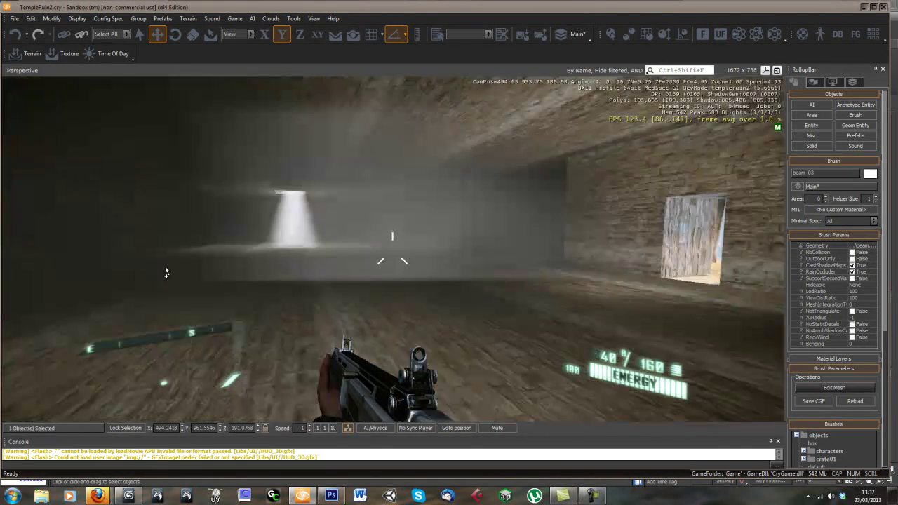
key(w)
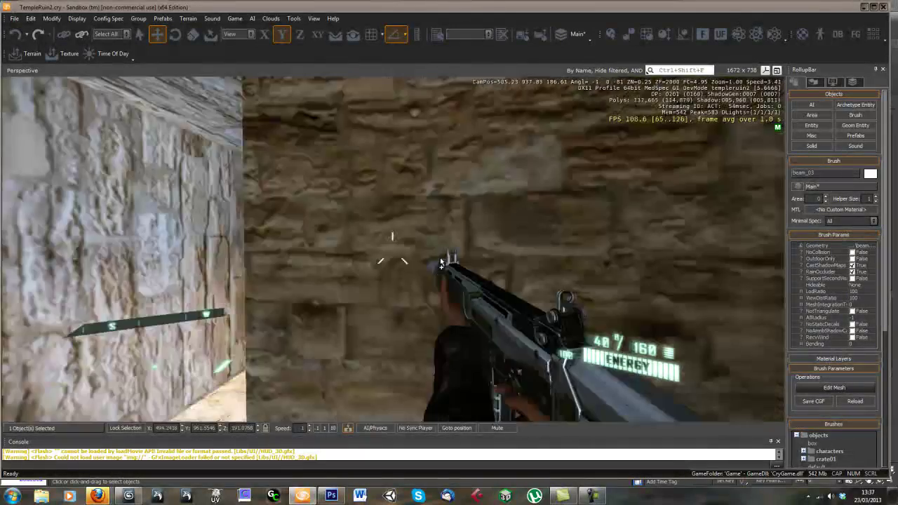
key(w)
key(w)
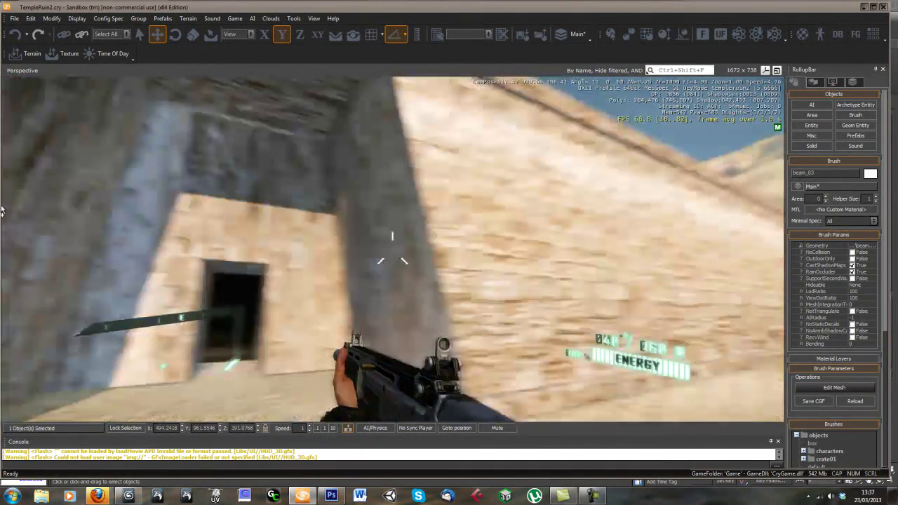
Re-enter the temple to inspect the roof and doorway beams, walk back outside, and return to the editor.
key(s)
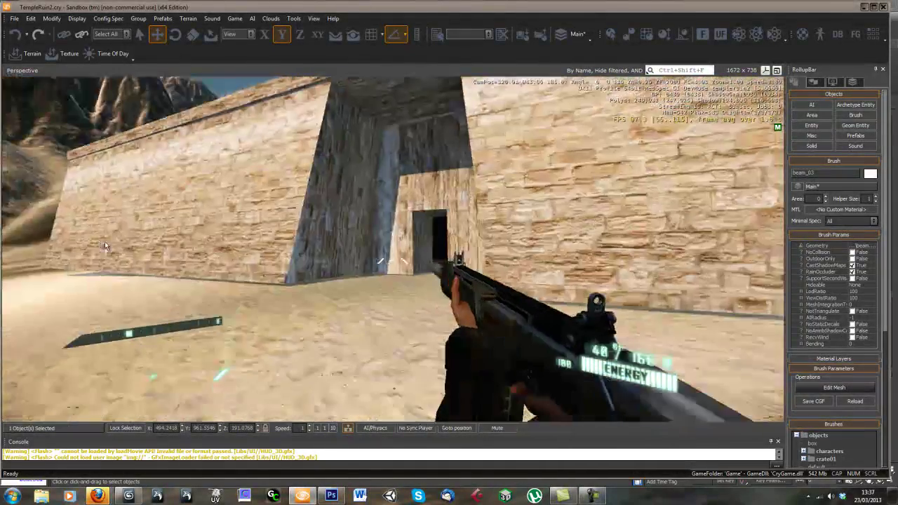
key(w)
key(w)
key(w)
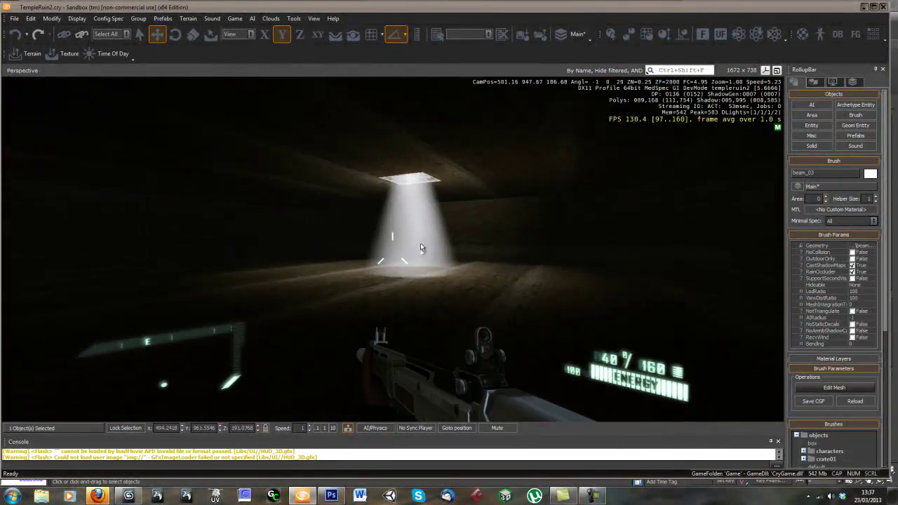
key(w)
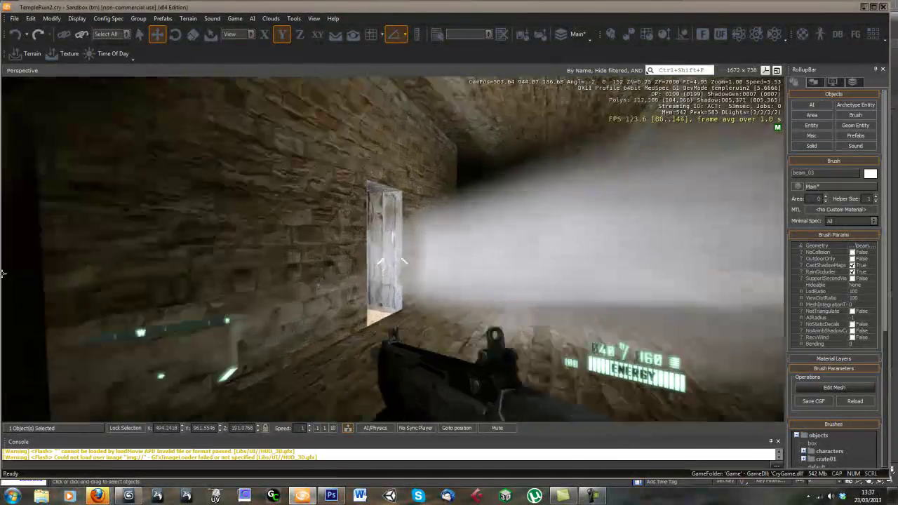
key(w)
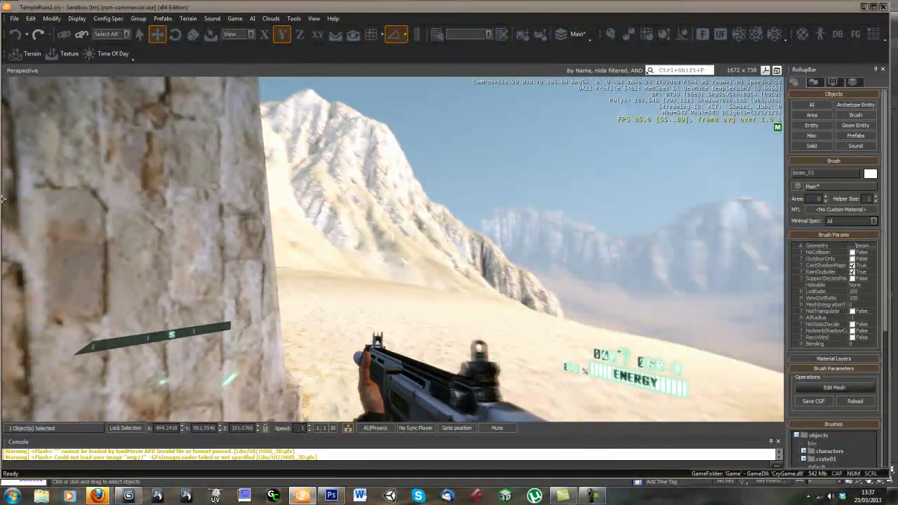
key(w)
key(w)
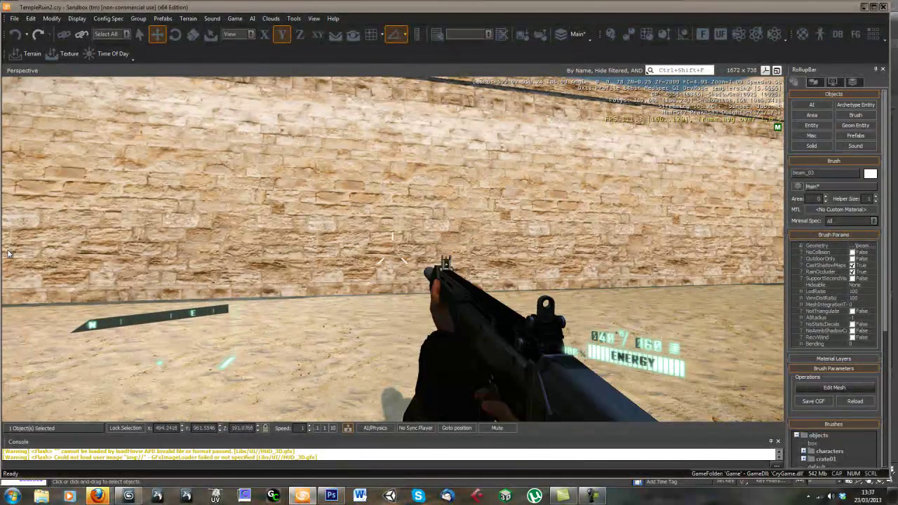
key(Escape)
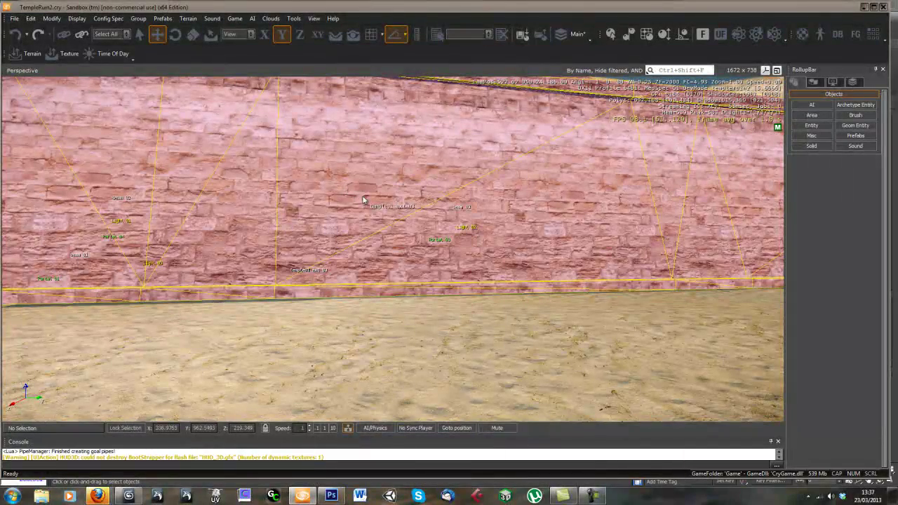
View the temple's exterior and entrance from a distance.
key(s)
right_drag(537, 260, 481, 274)
key(a)
right_drag(573, 361, 433, 336)
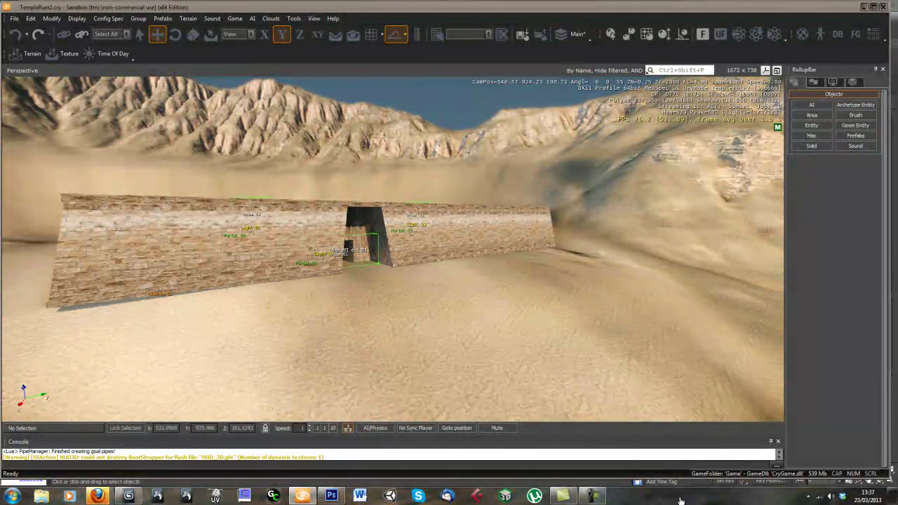